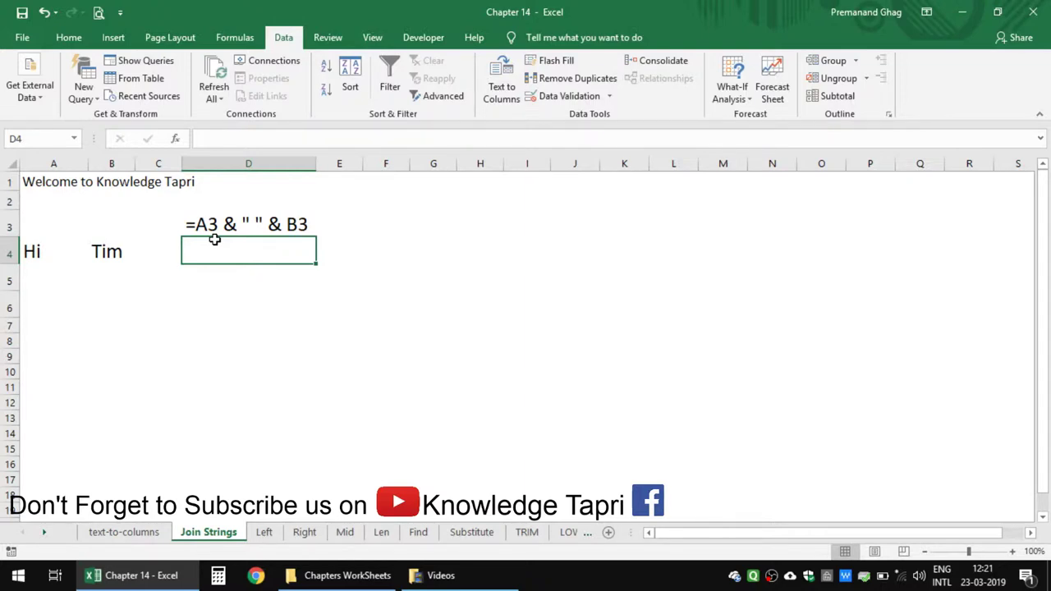
Go to cell A7 and clear a stray test entry 'A' from it
{"action": "key", "text": "Down"}
{"action": "key", "text": "Down"}
{"action": "key", "text": "Up"}
{"action": "key", "text": "Up"}
{"action": "key", "text": "Down"}
{"action": "key", "text": "Down"}
{"action": "key", "text": "Left"}
{"action": "key", "text": "Left"}
{"action": "key", "text": "Left"}
{"action": "key", "text": "Down"}
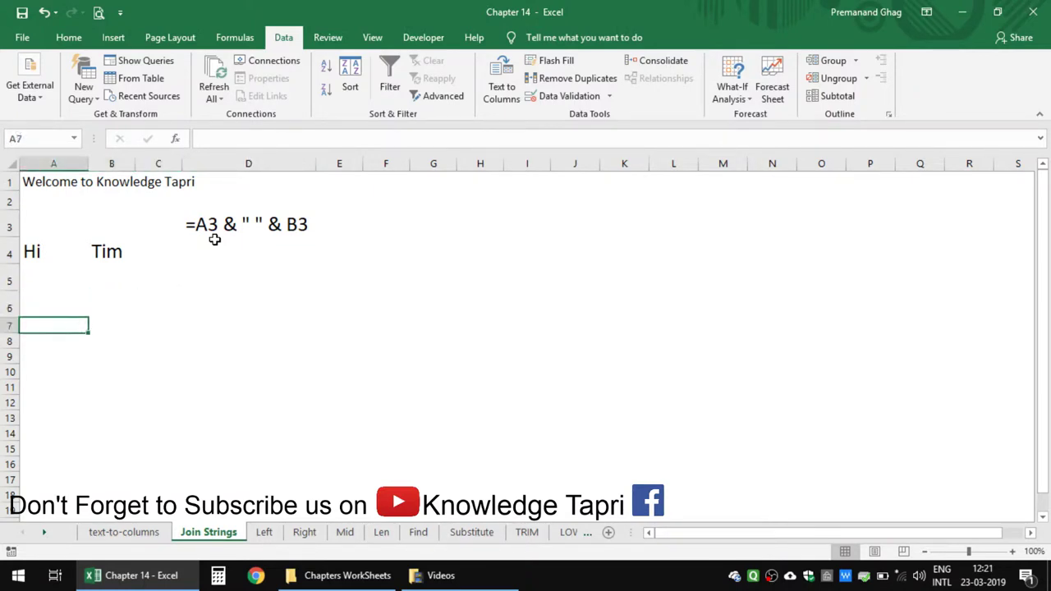
{"action": "type", "text": "A"}
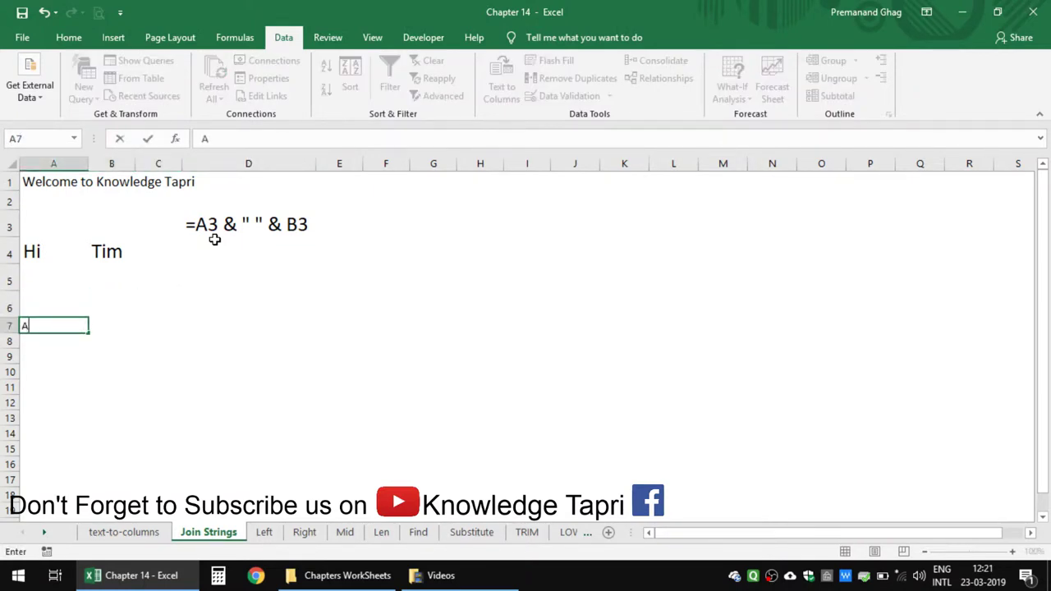
{"action": "key", "text": "Tab"}
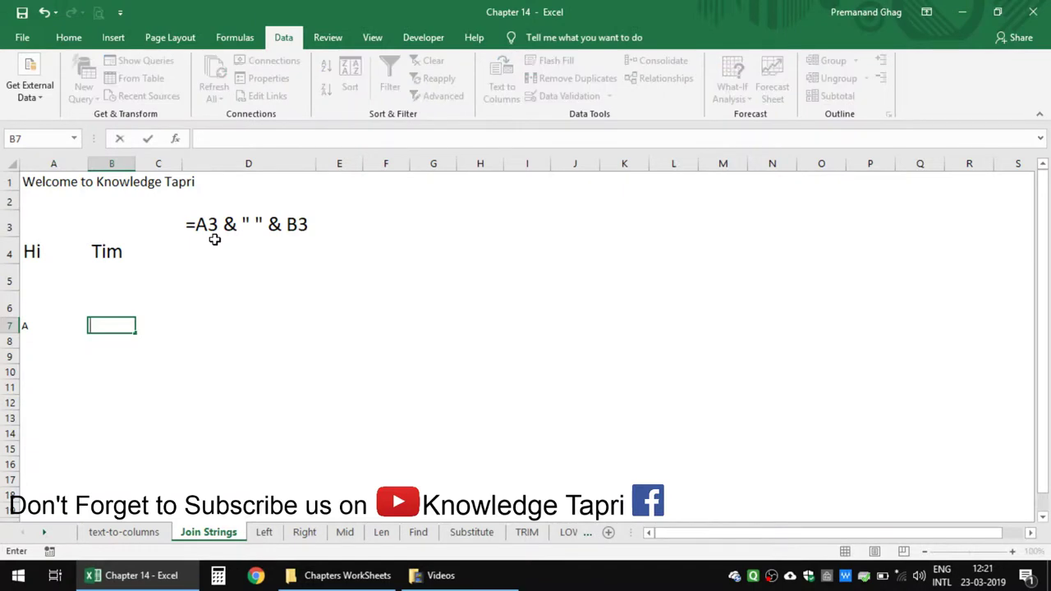
{"action": "key", "text": "Right"}
{"action": "key", "text": "Left"}
{"action": "key", "text": "Left"}
{"action": "key", "text": "Delete"}
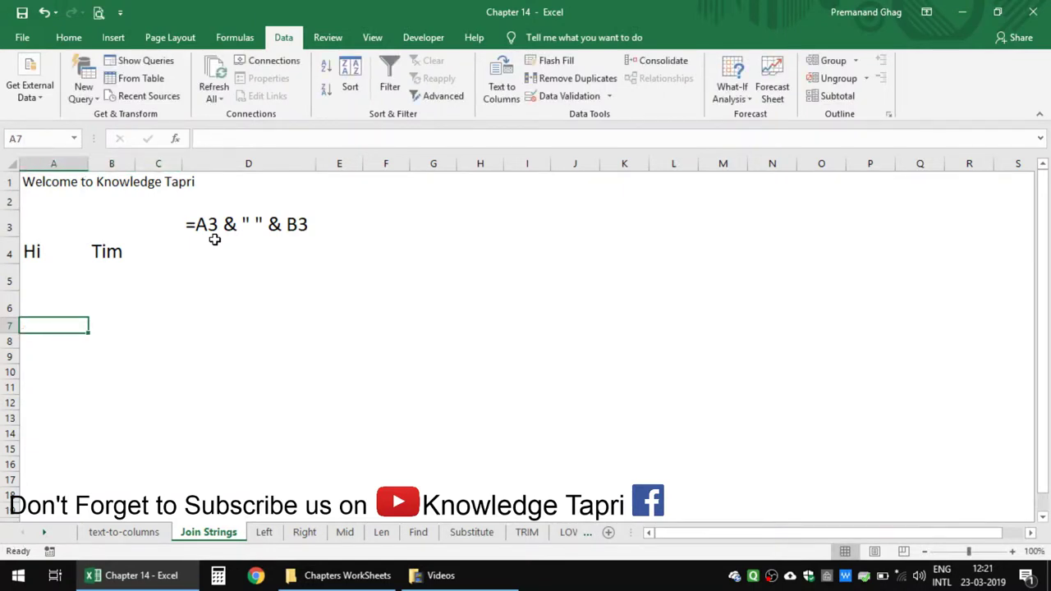
Enter the person's first, middle and last names into A7, B7 and C7
{"action": "type", "text": "Pre"}
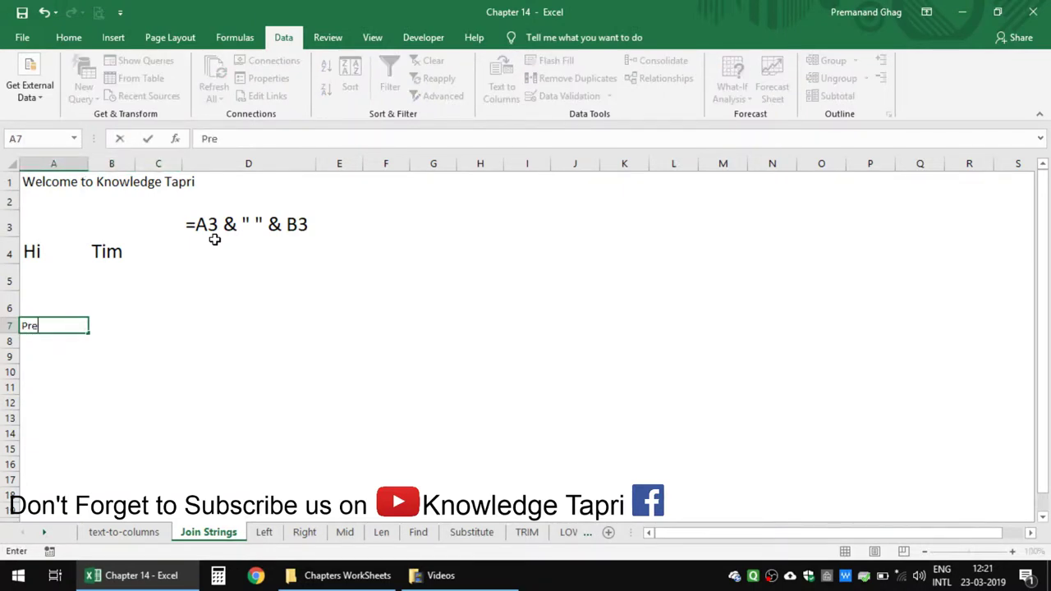
{"action": "type", "text": "manand"}
{"action": "key", "text": "Tab"}
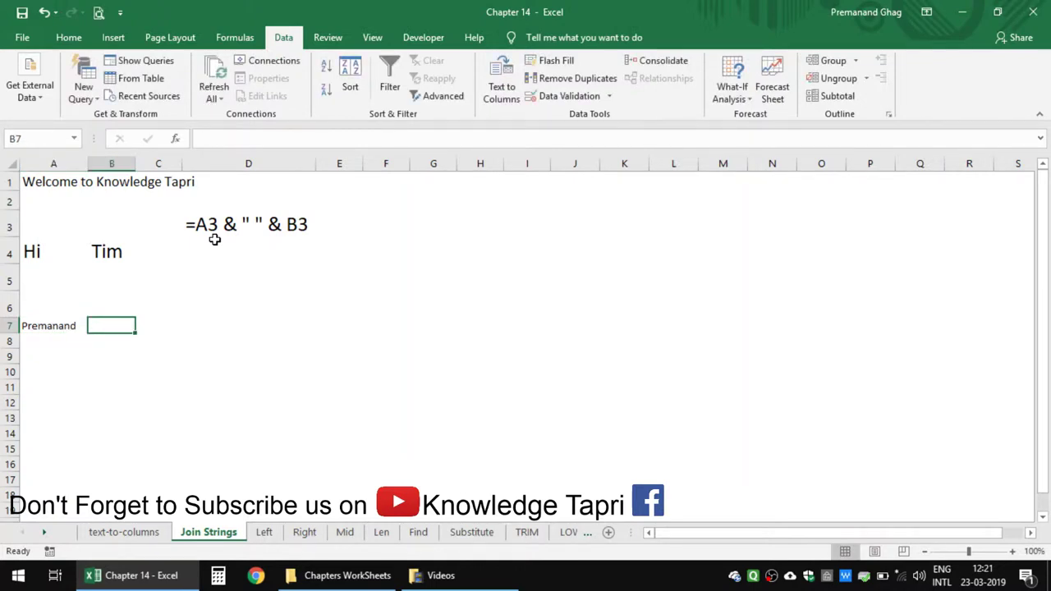
{"action": "type", "text": "Manohar"}
{"action": "key", "text": "Tab"}
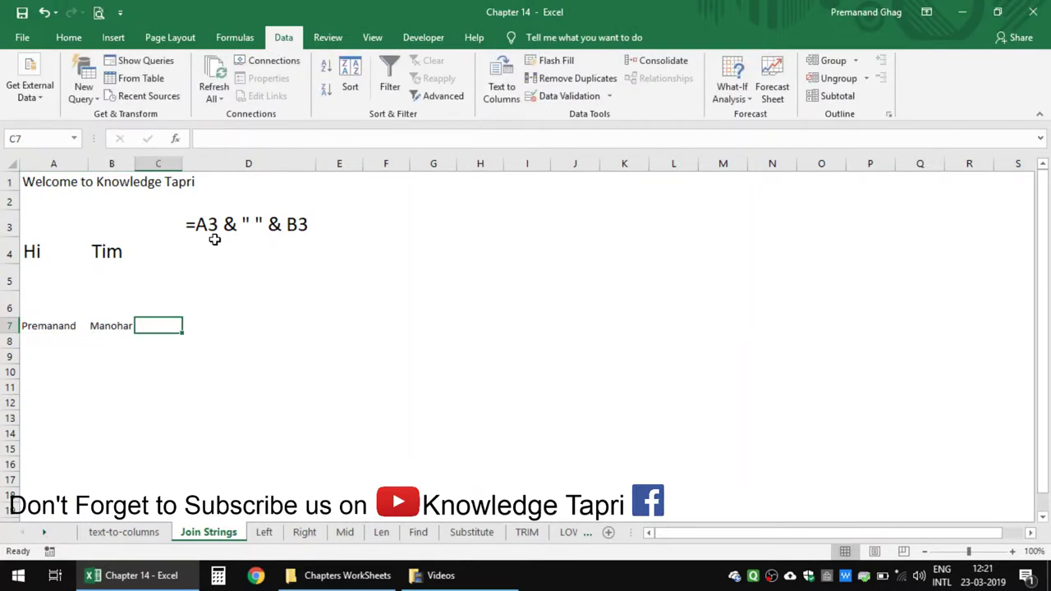
{"action": "type", "text": "Ghag"}
{"action": "key", "text": "Tab"}
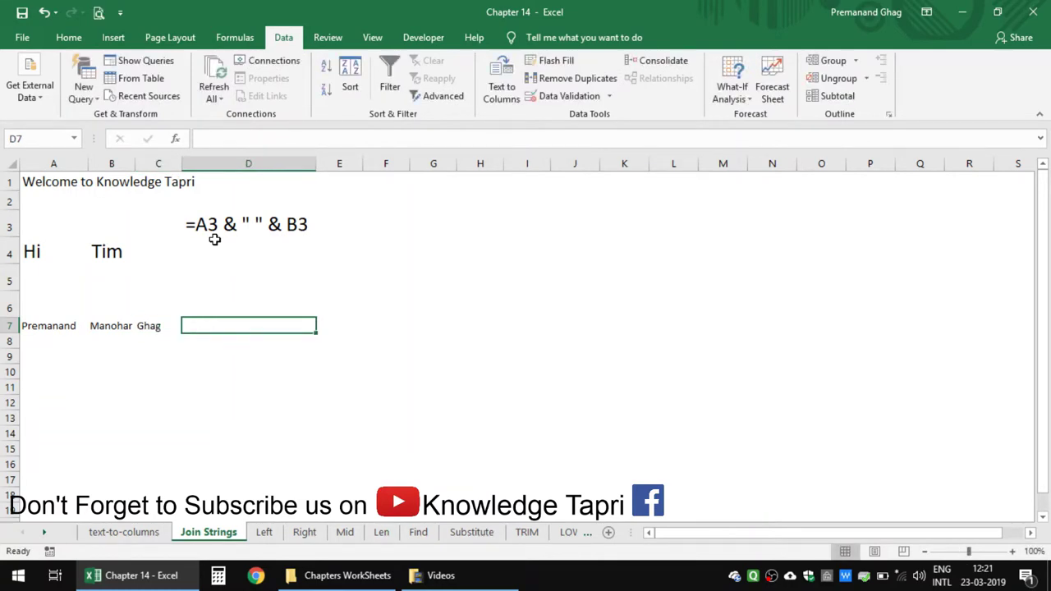
{"action": "key", "text": "Left"}
{"action": "key", "text": "Left"}
{"action": "key", "text": "Left"}
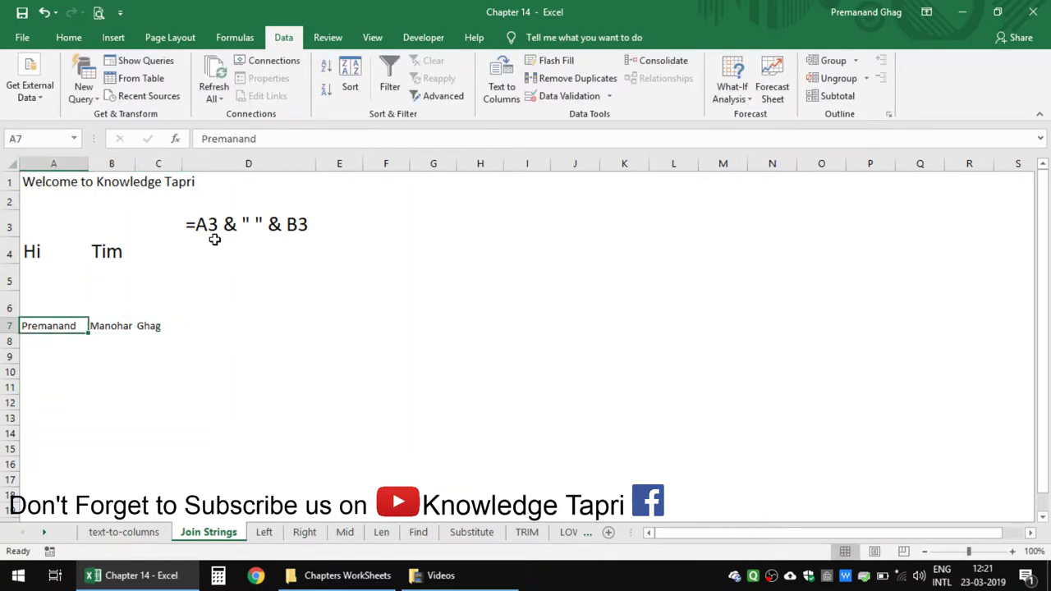
Move the three names into B7:D7 and enter the title Mr. in A7
{"action": "key", "text": "shift+Right"}
{"action": "key", "text": "shift+Right"}
{"action": "key", "text": "ctrl+c"}
{"action": "key", "text": "Right"}
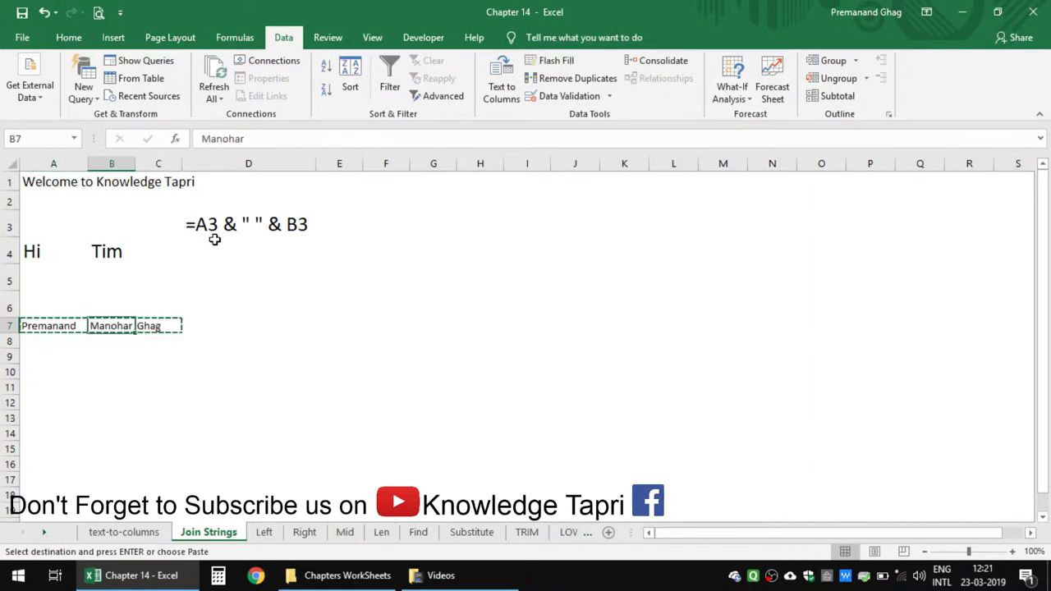
{"action": "key", "text": "Return"}
{"action": "key", "text": "Left"}
{"action": "type", "text": "Mr"}
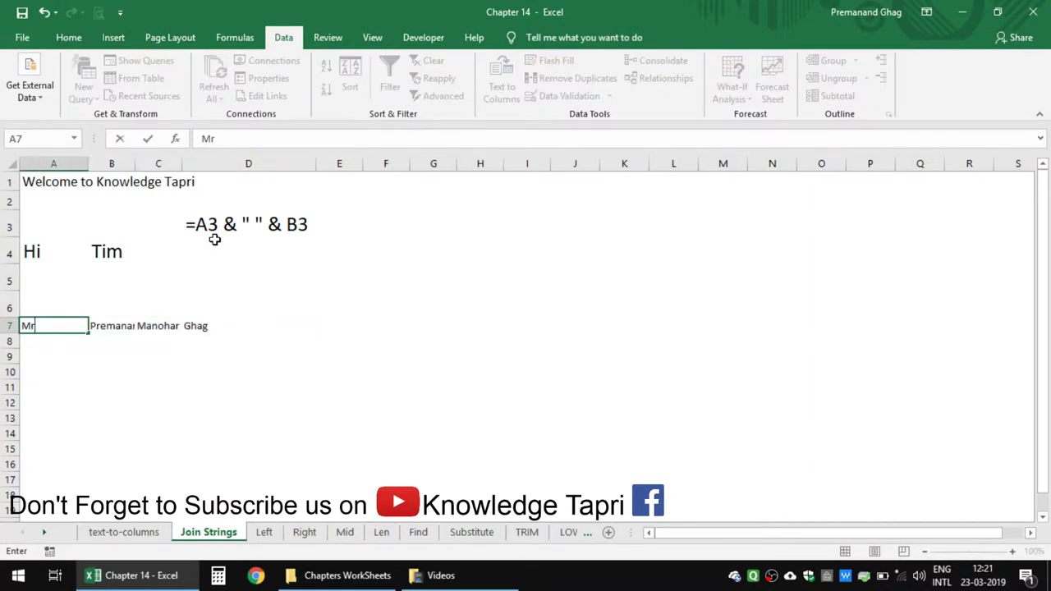
{"action": "type", "text": "."}
{"action": "key", "text": "Right"}
{"action": "key", "text": "Left"}
Check row 7's entries, autofitting column A and then undoing that width change
{"action": "key", "text": "Right"}
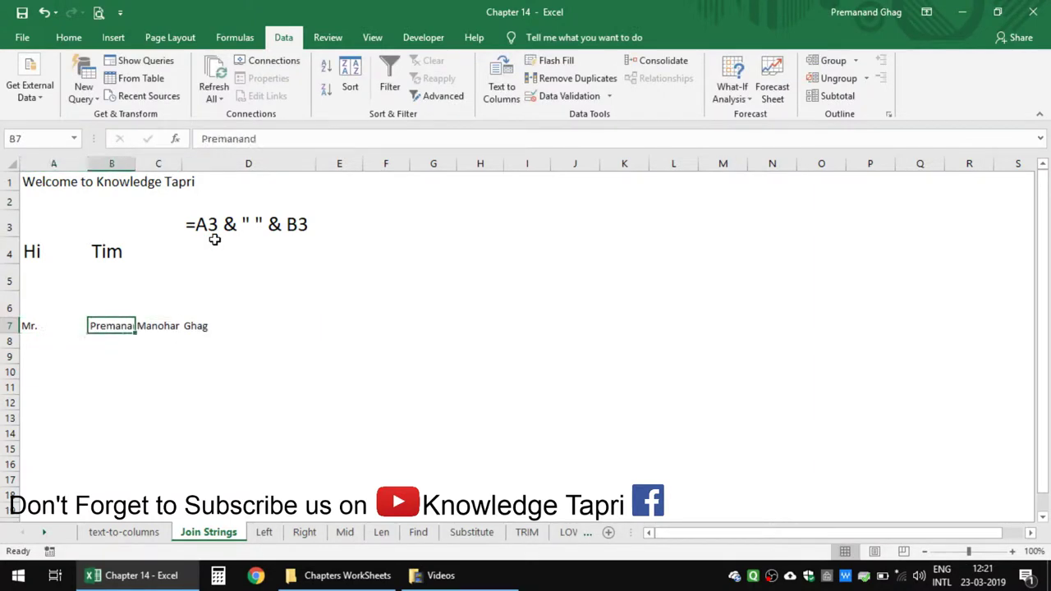
{"action": "key", "text": "Right"}
{"action": "key", "text": "Right"}
{"action": "key", "text": "Right"}
{"action": "key", "text": "Left"}
{"action": "key", "text": "Left"}
{"action": "key", "text": "Left"}
{"action": "double_click", "coordinate": [87, 162]}
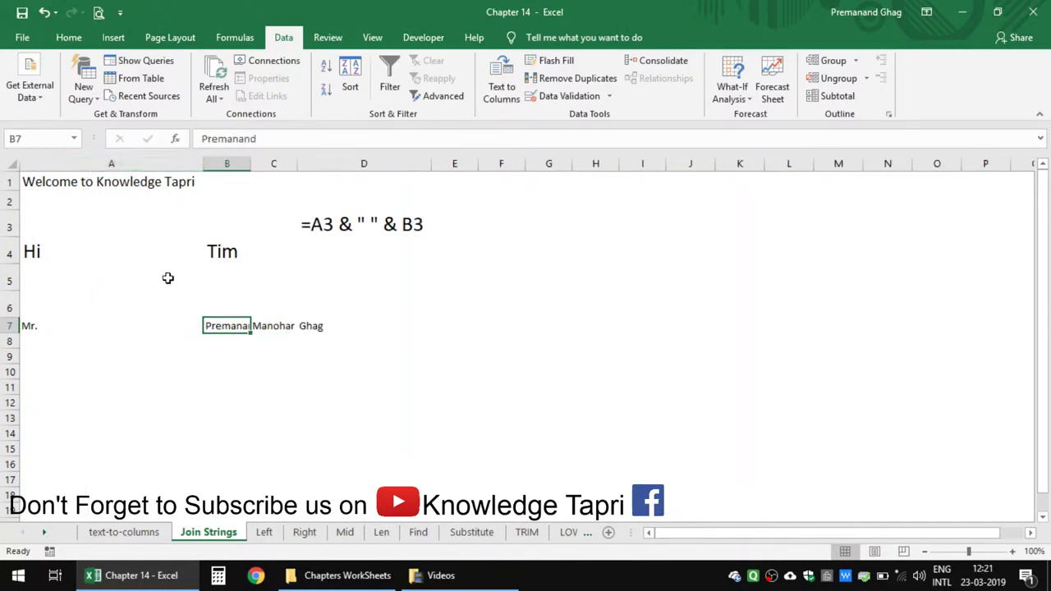
{"action": "key", "text": "ctrl+z"}
{"action": "key", "text": "Right"}
{"action": "key", "text": "Right"}
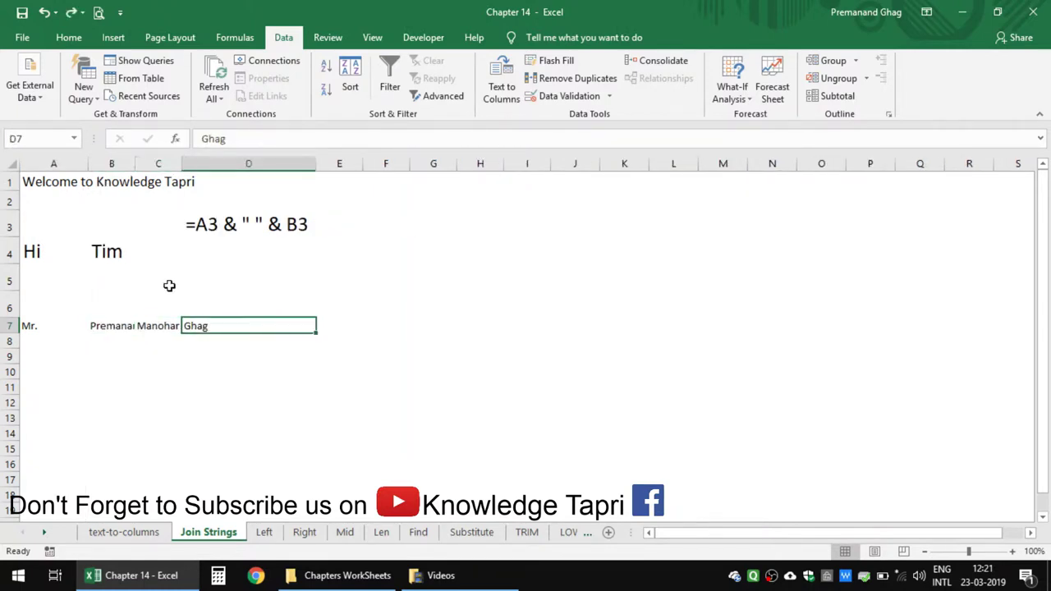
{"action": "key", "text": "Left"}
{"action": "key", "text": "Home"}
{"action": "key", "text": "Right"}
{"action": "key", "text": "Right"}
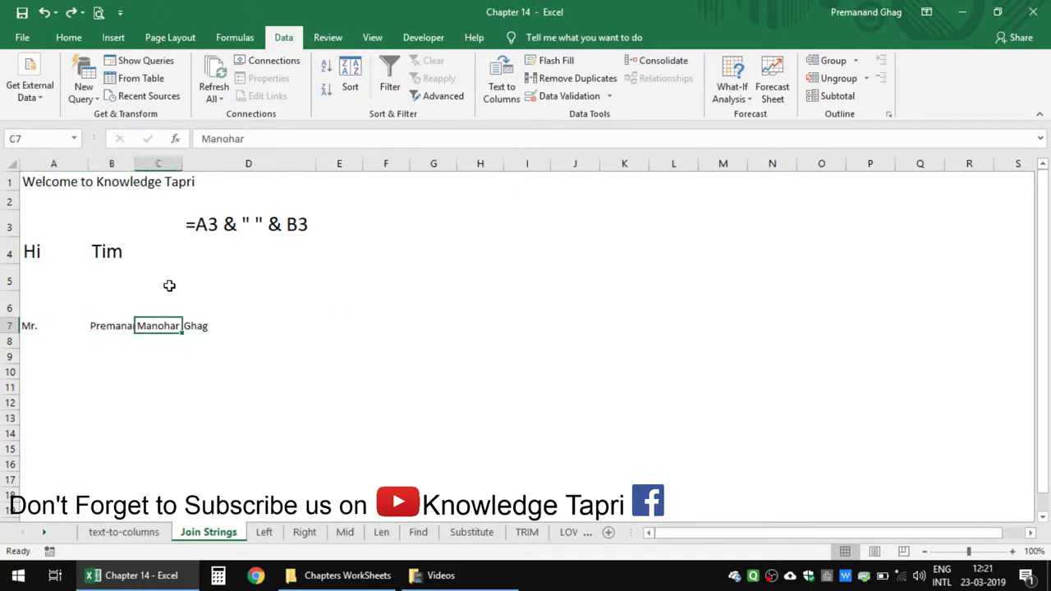
{"action": "key", "text": "Right"}
{"action": "key", "text": "Right"}
{"action": "key", "text": "Right"}
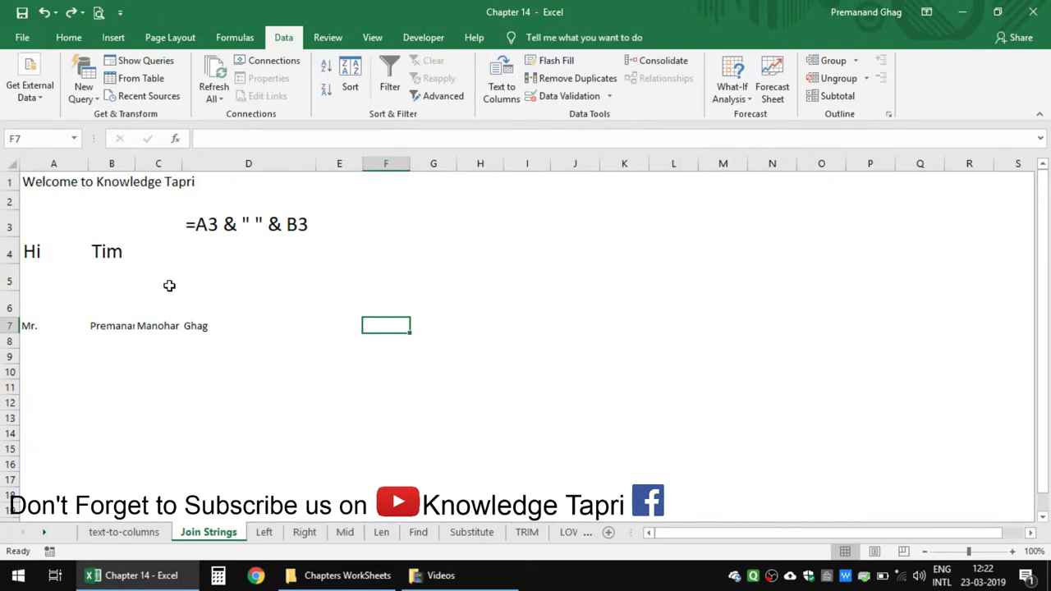
Build a formula in F7 joining A7, B7, C7 and D7 with & and quoted separators
{"action": "type", "text": "="}
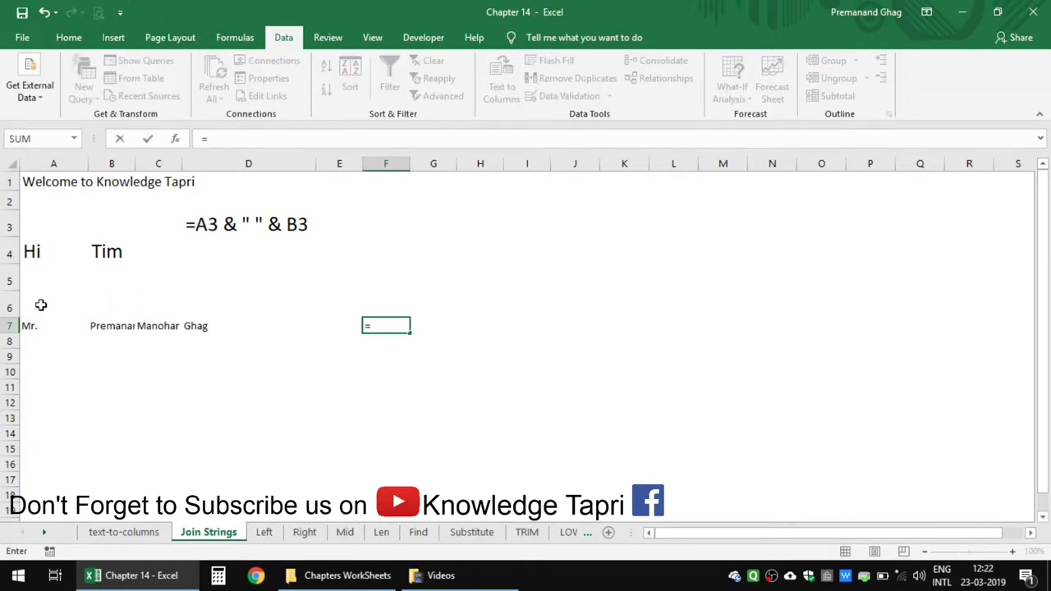
{"action": "left_click", "coordinate": [30, 325]}
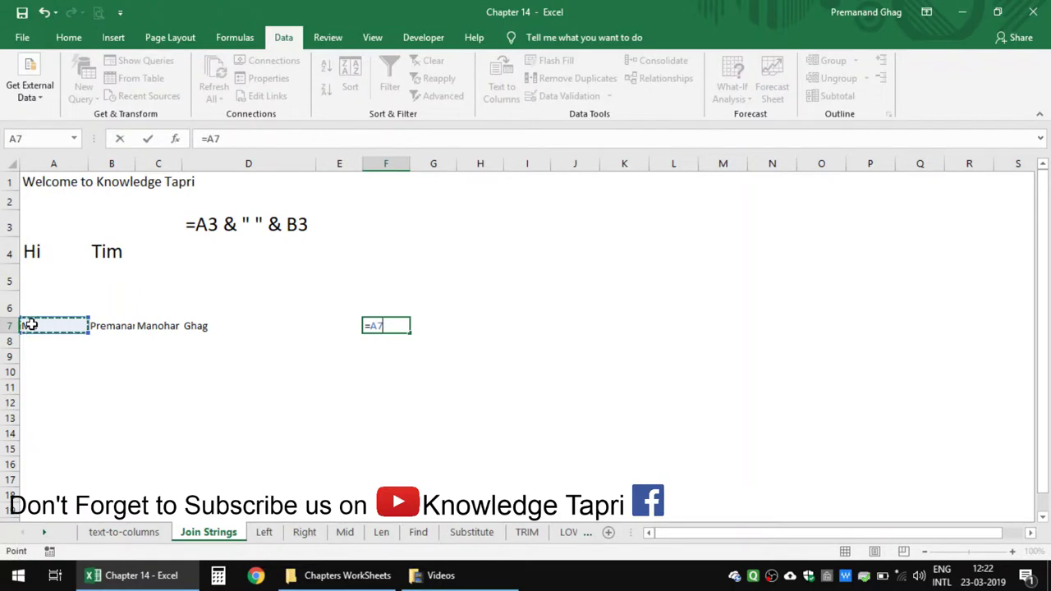
{"action": "type", "text": "&"}
{"action": "type", "text": "\""}
{"action": "type", "text": " \""}
{"action": "type", "text": "&"}
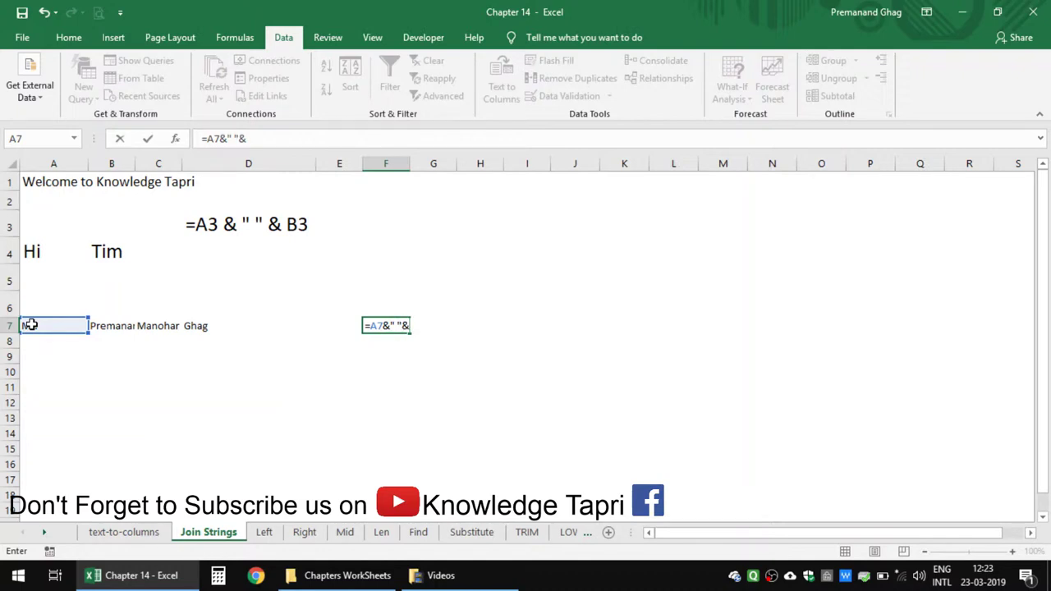
{"action": "left_click", "coordinate": [102, 328]}
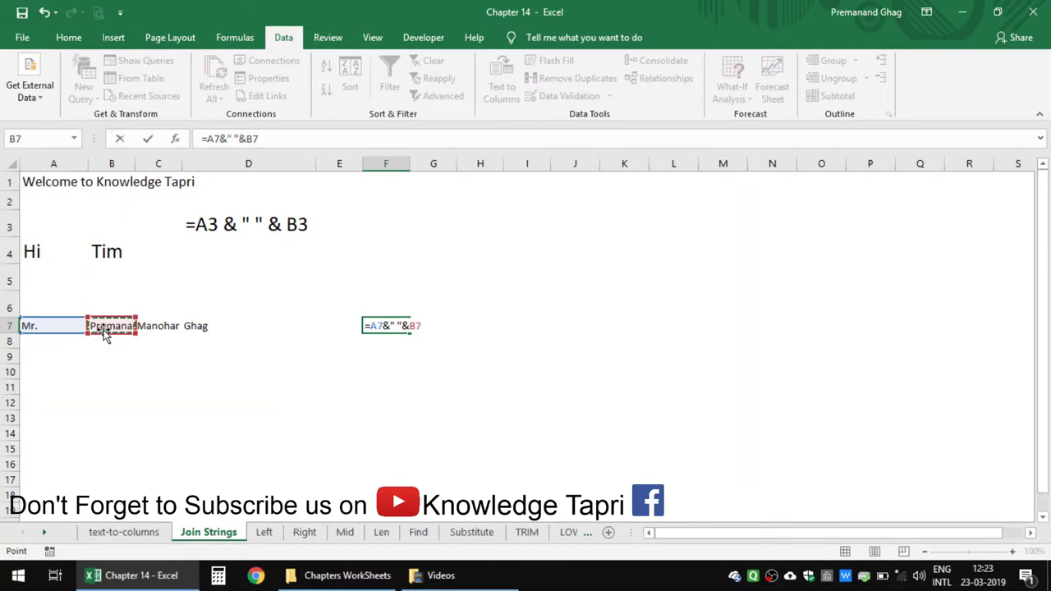
{"action": "type", "text": "&"}
{"action": "type", "text": "\""}
{"action": "type", "text": "\""}
{"action": "type", "text": "&"}
{"action": "left_click", "coordinate": [158, 324]}
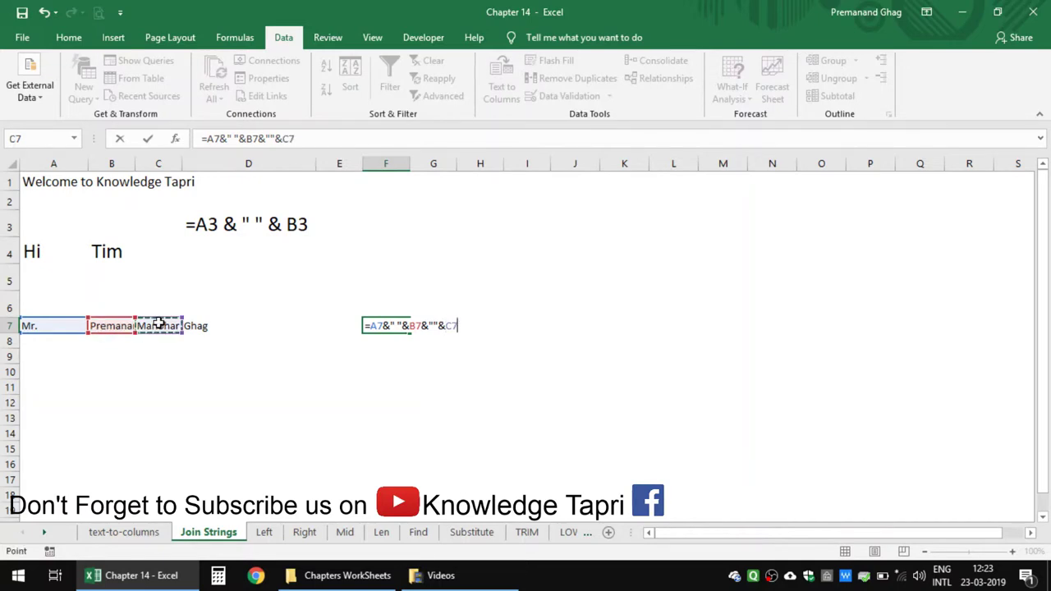
{"action": "type", "text": "&"}
{"action": "type", "text": "\""}
{"action": "type", "text": "\""}
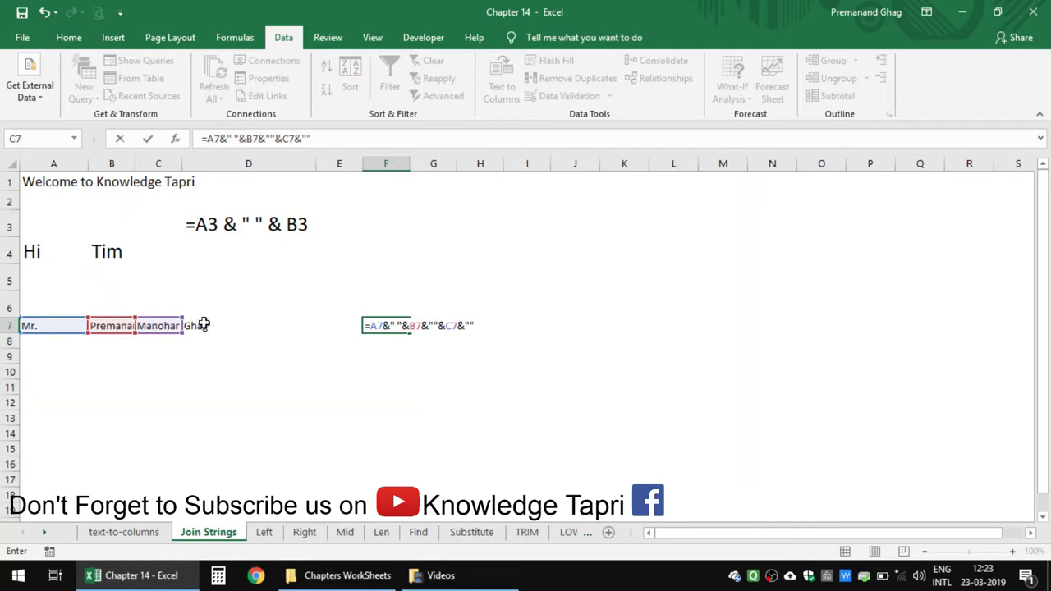
{"action": "type", "text": "&"}
{"action": "left_click", "coordinate": [206, 330]}
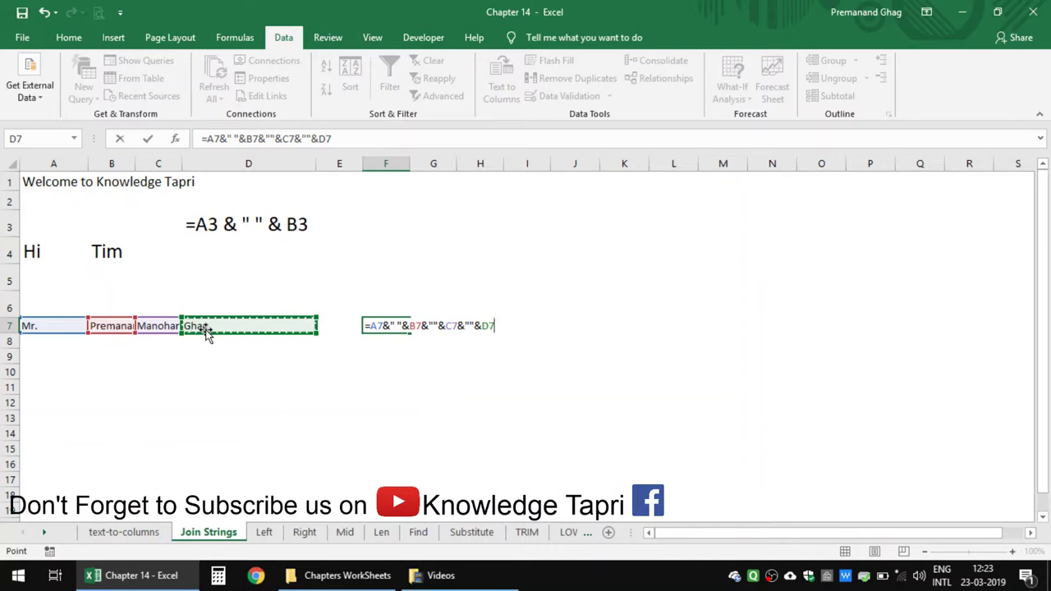
{"action": "key", "text": "Left"}
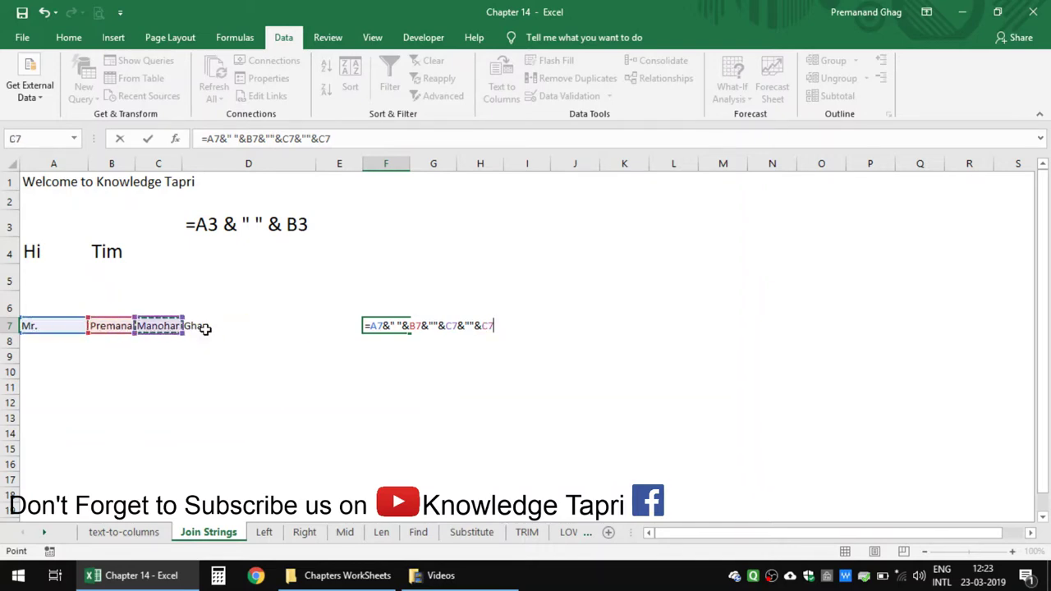
{"action": "key", "text": "Right"}
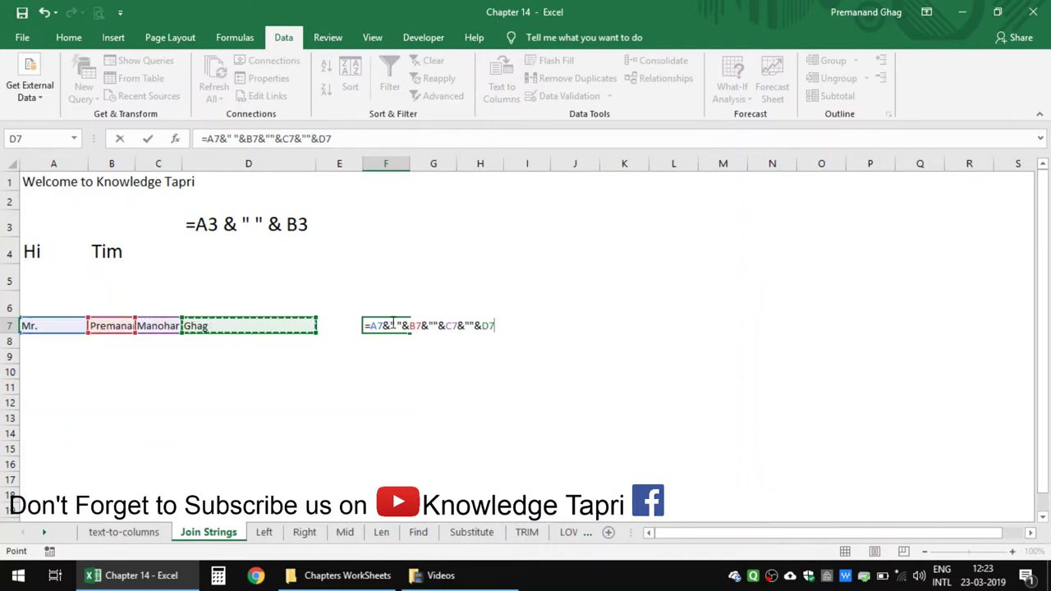
Fix the empty quotes so F7 reads =A7&" "&B7&" "&C7&" "&D7 with spaces
{"action": "key", "text": "F2"}
{"action": "left_click", "coordinate": [396, 325]}
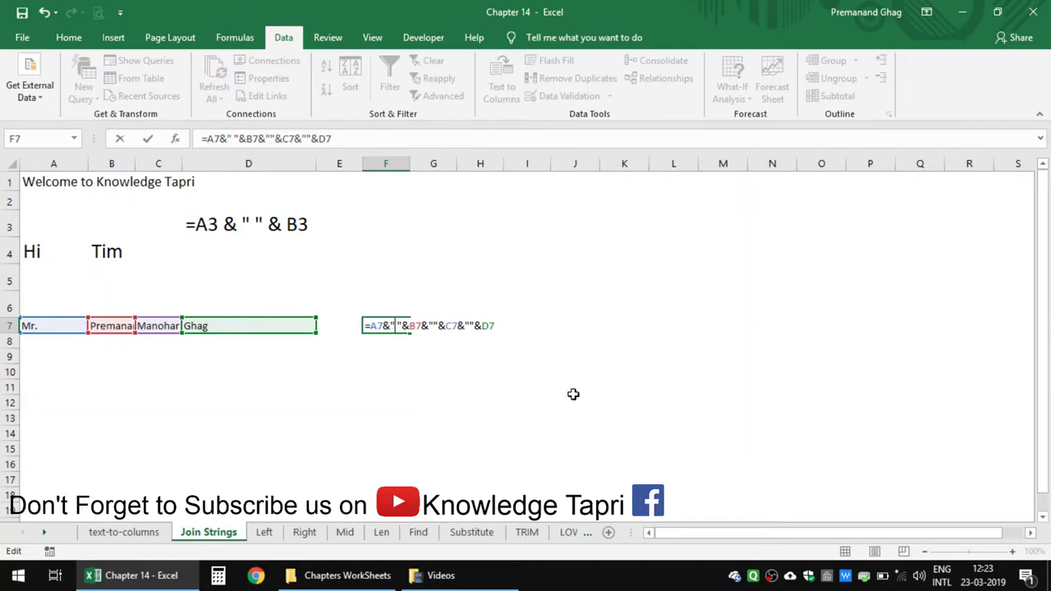
{"action": "key", "text": "Right"}
{"action": "key", "text": "Right"}
{"action": "key", "text": "Right"}
{"action": "key", "text": "Right"}
{"action": "key", "text": "Right"}
{"action": "key", "text": "Right"}
{"action": "key", "text": "Right"}
{"action": "key", "text": "Right"}
{"action": "key", "text": "Right"}
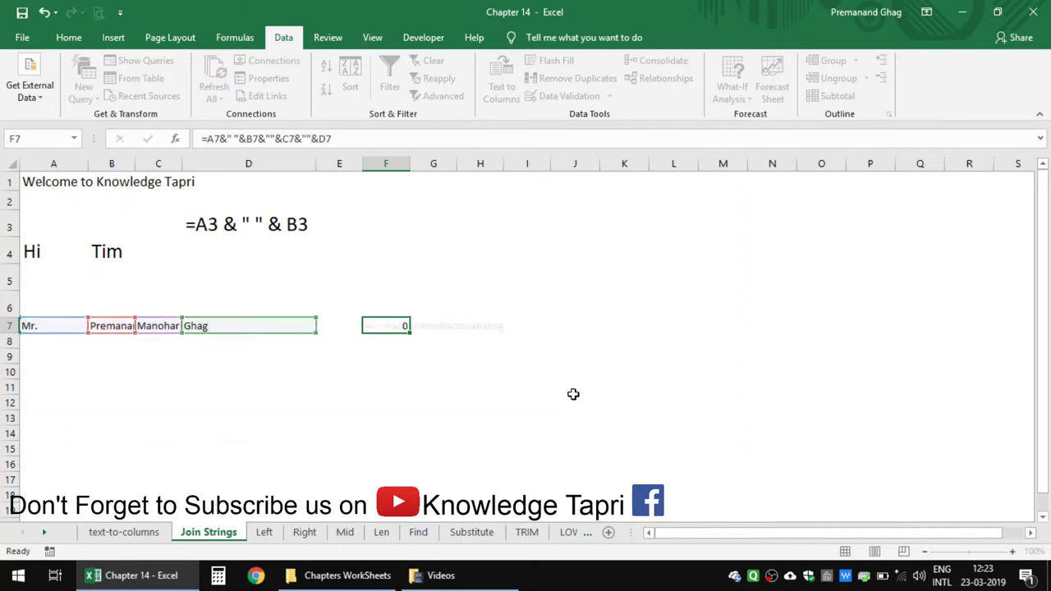
{"action": "key", "text": "Return"}
{"action": "key", "text": "Up"}
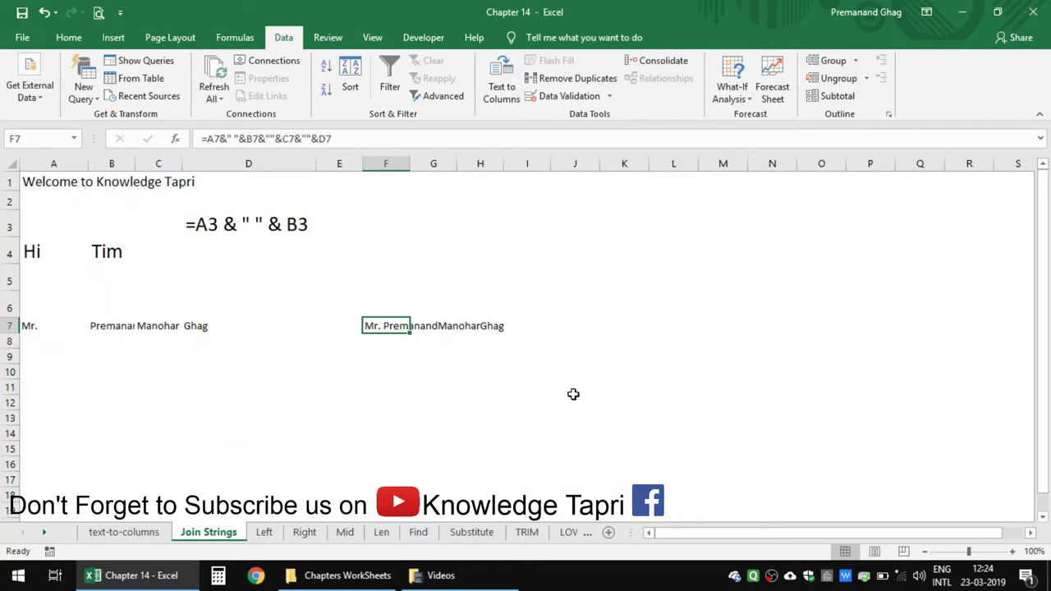
{"action": "key", "text": "F2"}
{"action": "key", "text": "Left"}
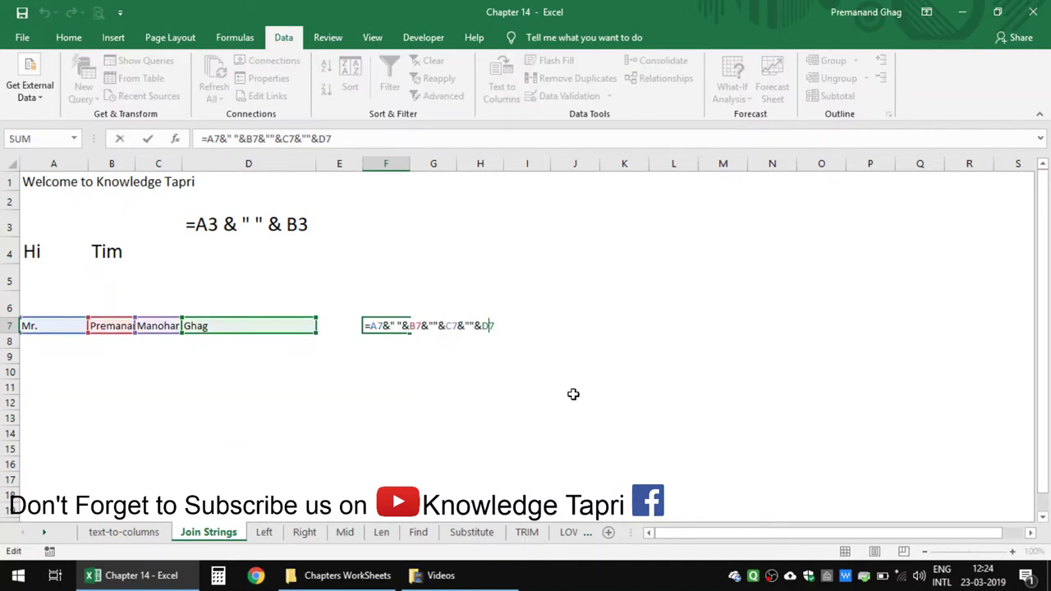
{"action": "key", "text": "Left"}
{"action": "key", "text": "Left"}
{"action": "key", "text": "Left"}
{"action": "key", "text": "Left"}
{"action": "key", "text": "Left"}
{"action": "key", "text": "Left"}
{"action": "key", "text": "Left"}
{"action": "key", "text": "Left"}
{"action": "key", "text": "Left"}
{"action": "key", "text": "Left"}
{"action": "key", "text": "Left"}
{"action": "key", "text": "Right"}
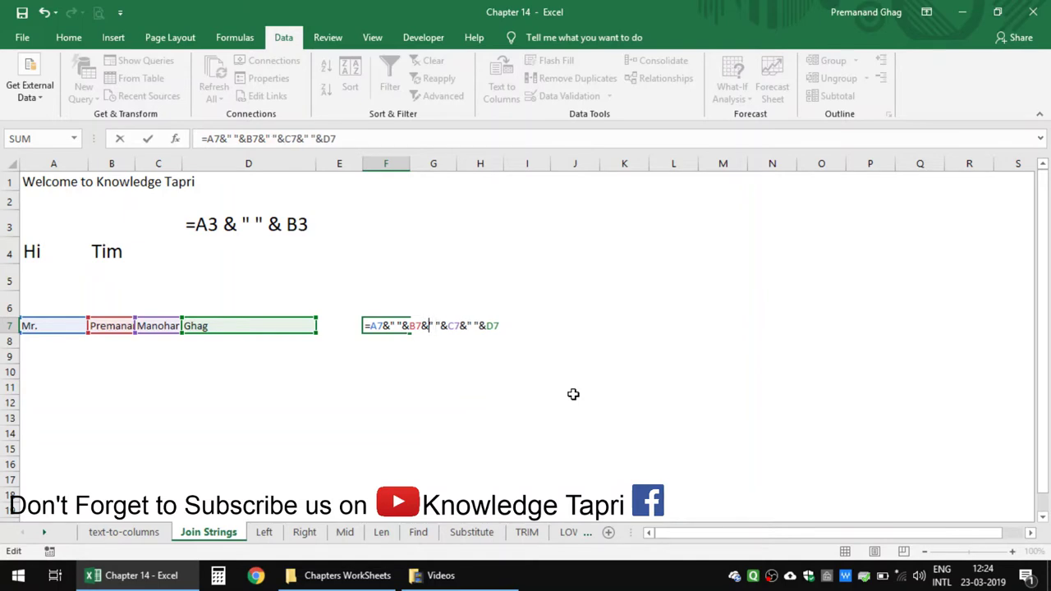
{"action": "key", "text": "Return"}
{"action": "key", "text": "Up"}
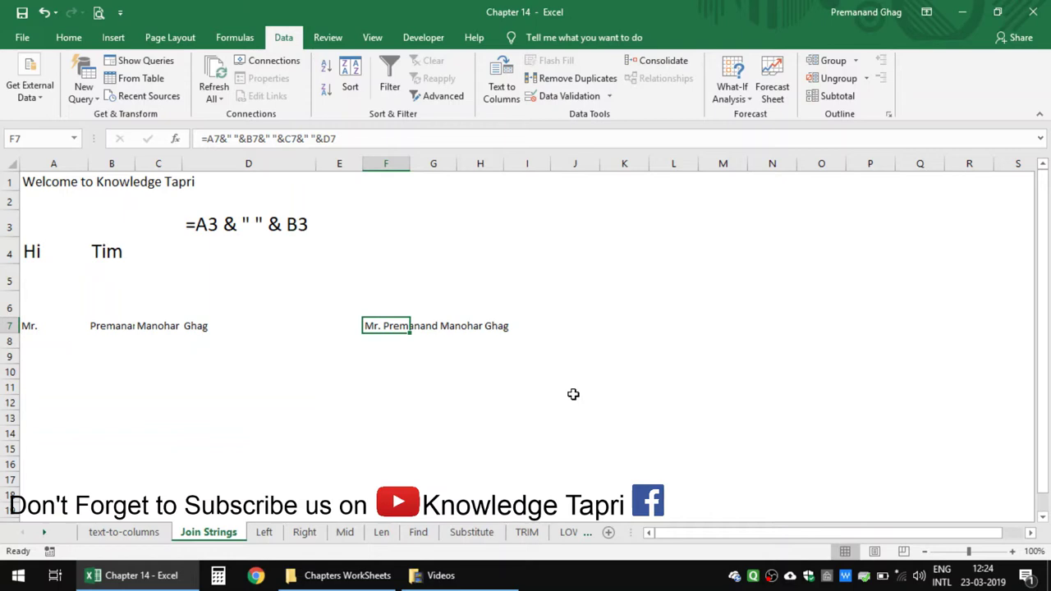
{"action": "key", "text": "F2"}
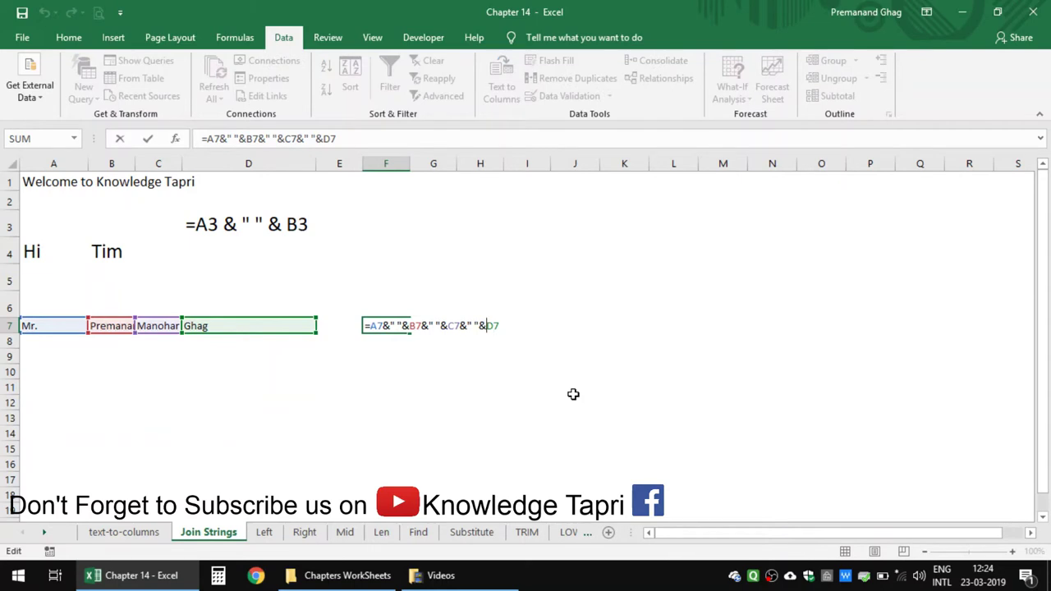
{"action": "key", "text": "Left"}
{"action": "key", "text": "Left"}
{"action": "type", "text": "-"}
{"action": "key", "text": "BackSpace"}
{"action": "key", "text": "Left"}
{"action": "key", "text": "Left"}
{"action": "key", "text": "Left"}
{"action": "key", "text": "BackSpace"}
{"action": "type", "text": "-"}
{"action": "key", "text": "Left"}
{"action": "key", "text": "Left"}
{"action": "key", "text": "Left"}
{"action": "key", "text": "Left"}
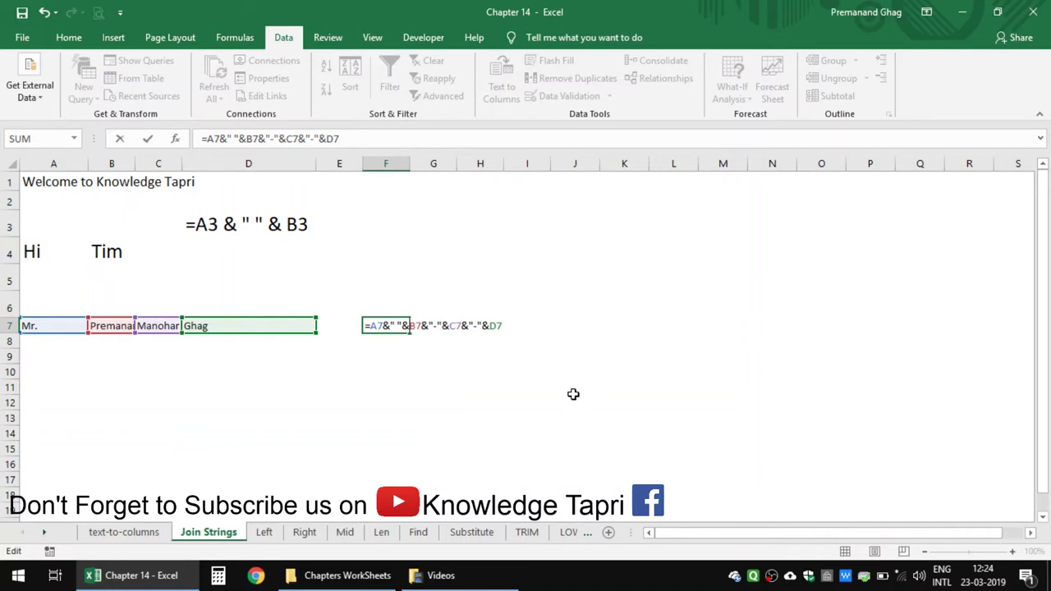
{"action": "key", "text": "BackSpace"}
{"action": "type", "text": "-"}
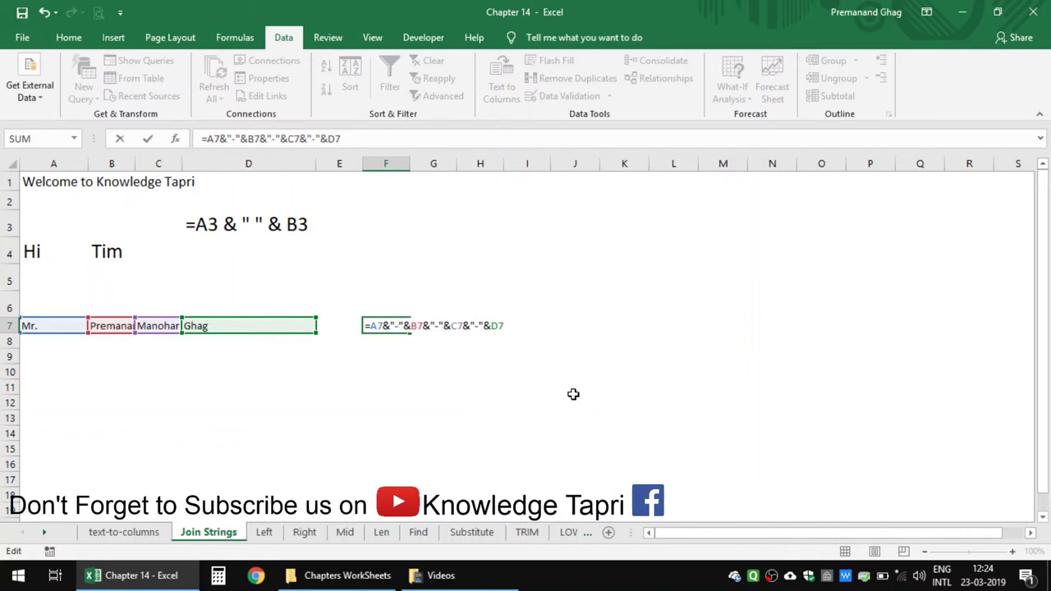
{"action": "key", "text": "Return"}
{"action": "key", "text": "Up"}
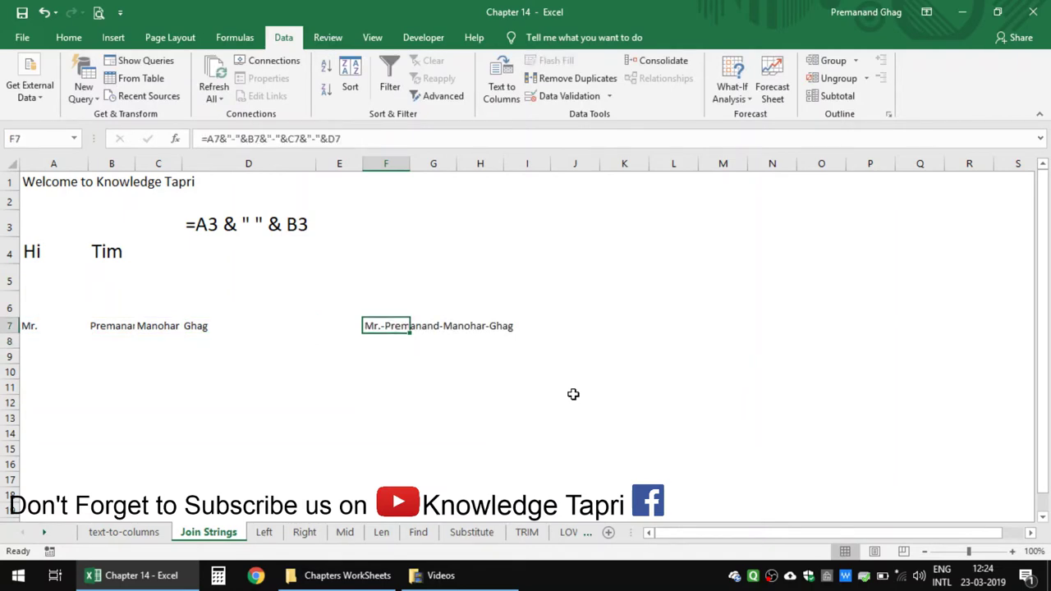
{"action": "key", "text": "F2"}
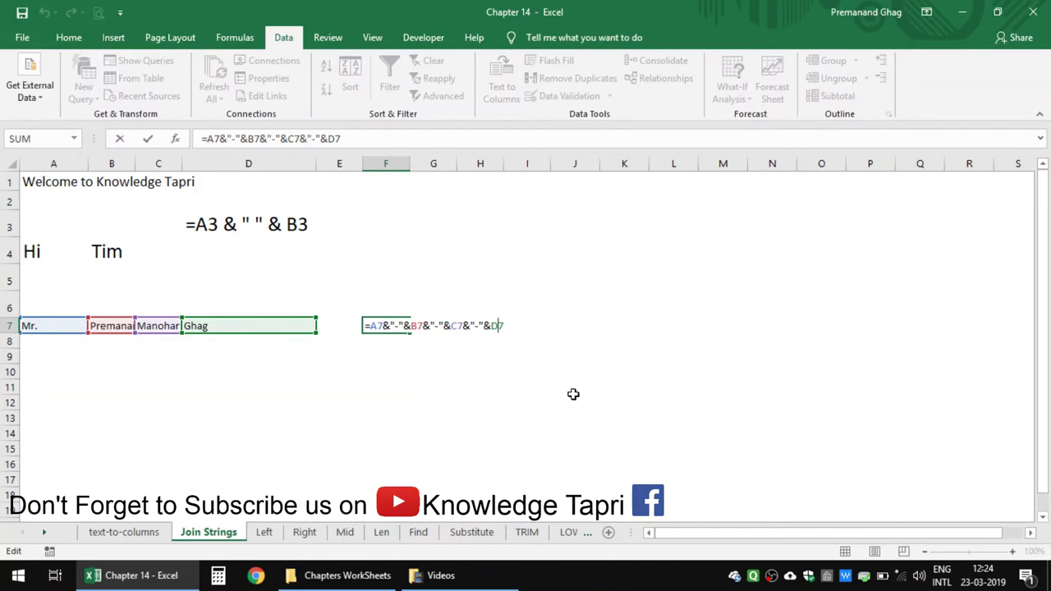
{"action": "key", "text": "Left"}
{"action": "key", "text": "Left"}
{"action": "key", "text": "Left"}
{"action": "key", "text": "Left"}
{"action": "key", "text": "BackSpace"}
{"action": "key", "text": "Left"}
{"action": "key", "text": "Left"}
{"action": "key", "text": "Left"}
{"action": "key", "text": "Left"}
{"action": "key", "text": "Left"}
{"action": "key", "text": "Left"}
{"action": "key", "text": "Left"}
{"action": "key", "text": "BackSpace"}
{"action": "key", "text": "Left"}
{"action": "key", "text": "Left"}
{"action": "key", "text": "Left"}
{"action": "key", "text": "Left"}
{"action": "key", "text": "Left"}
{"action": "key", "text": "Left"}
{"action": "key", "text": "Left"}
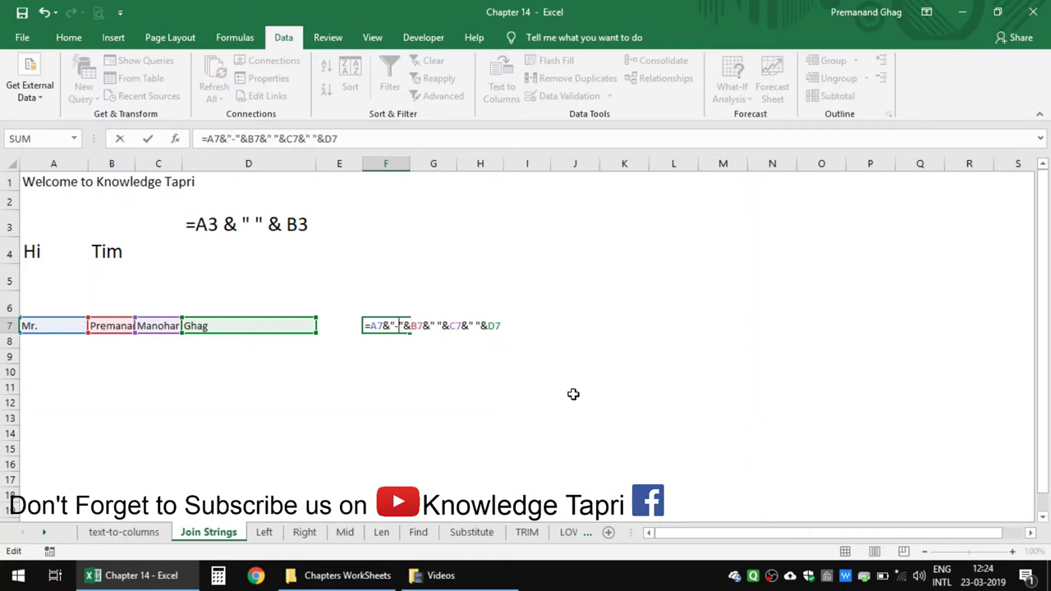
{"action": "key", "text": "BackSpace"}
{"action": "key", "text": "Return"}
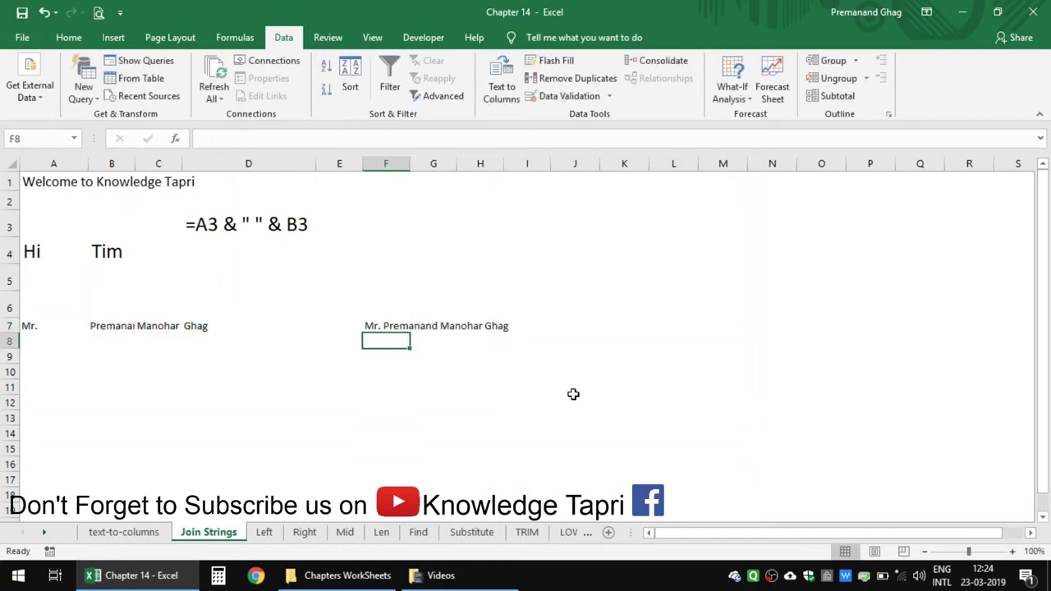
{"action": "key", "text": "Up"}
{"action": "key", "text": "Up"}
{"action": "key", "text": "Up"}
Move to D4 beside Hi and Tim and begin a new formula with +
{"action": "key", "text": "Up"}
{"action": "key", "text": "Up"}
{"action": "key", "text": "Down"}
{"action": "key", "text": "ctrl+Left"}
{"action": "key", "text": "Right"}
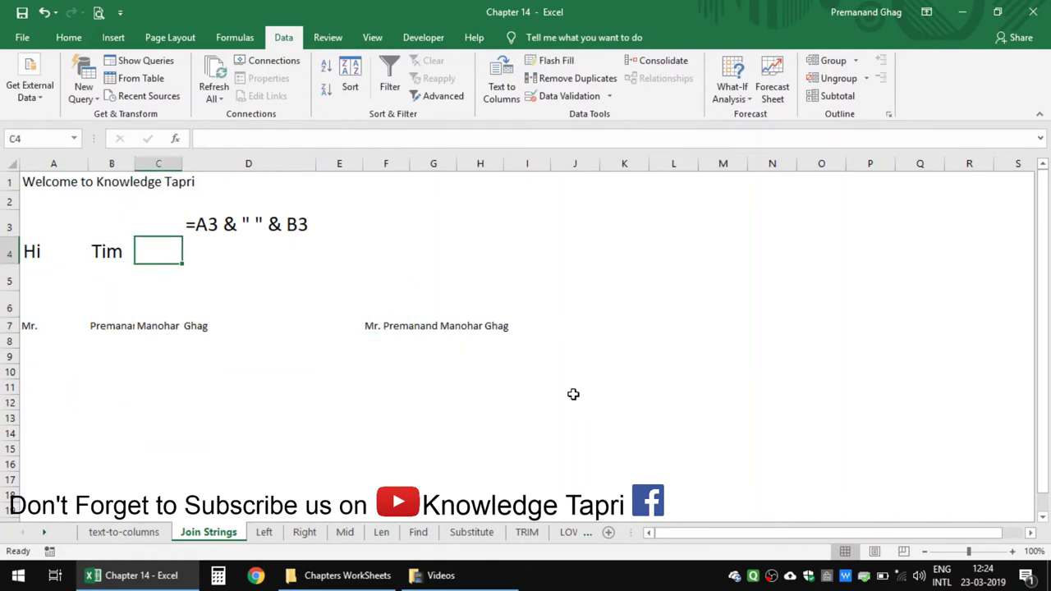
{"action": "key", "text": "Right"}
{"action": "key", "text": "Up"}
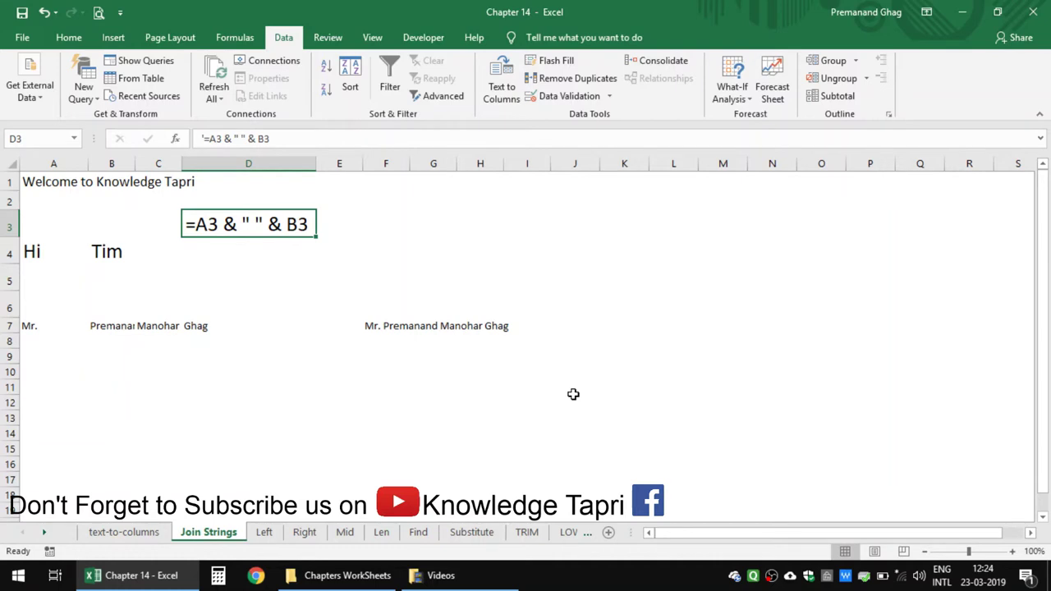
{"action": "key", "text": "Down"}
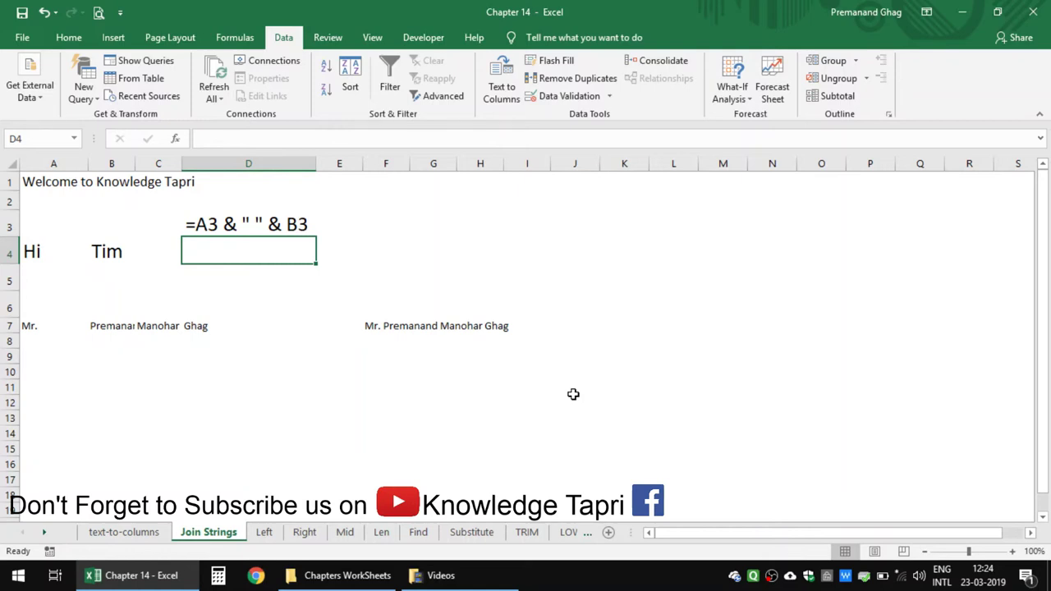
{"action": "key", "text": "Left"}
{"action": "key", "text": "Left"}
{"action": "key", "text": "Left"}
{"action": "key", "text": "Right"}
{"action": "key", "text": "Right"}
{"action": "key", "text": "Right"}
{"action": "key", "text": "Right"}
{"action": "key", "text": "Left"}
{"action": "type", "text": "+"}
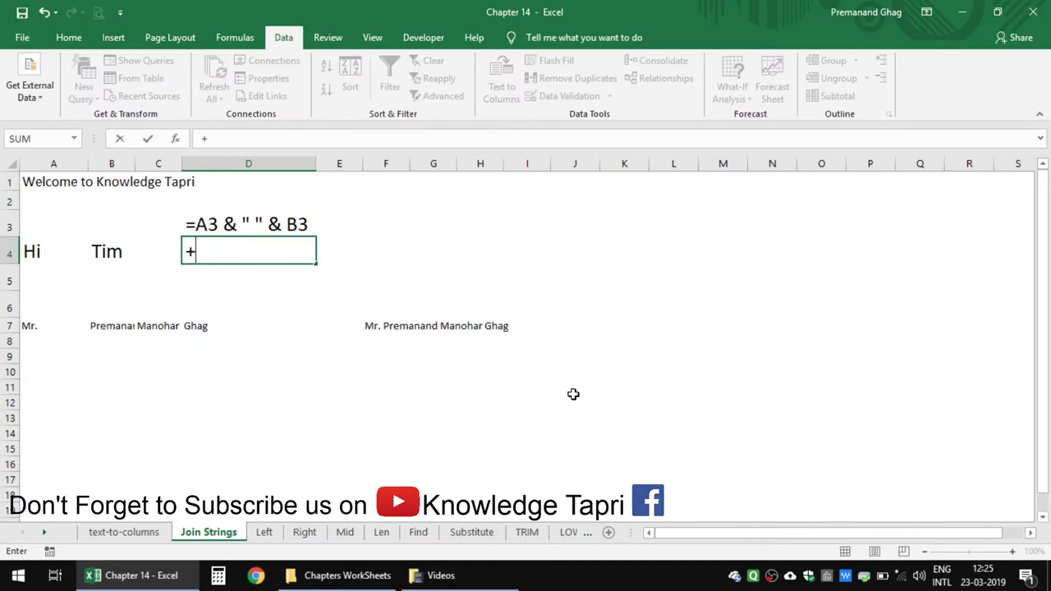
Build =+A4&" "&B4 in D4 so it displays Hi Tim
{"action": "key", "text": "Left"}
{"action": "key", "text": "Left"}
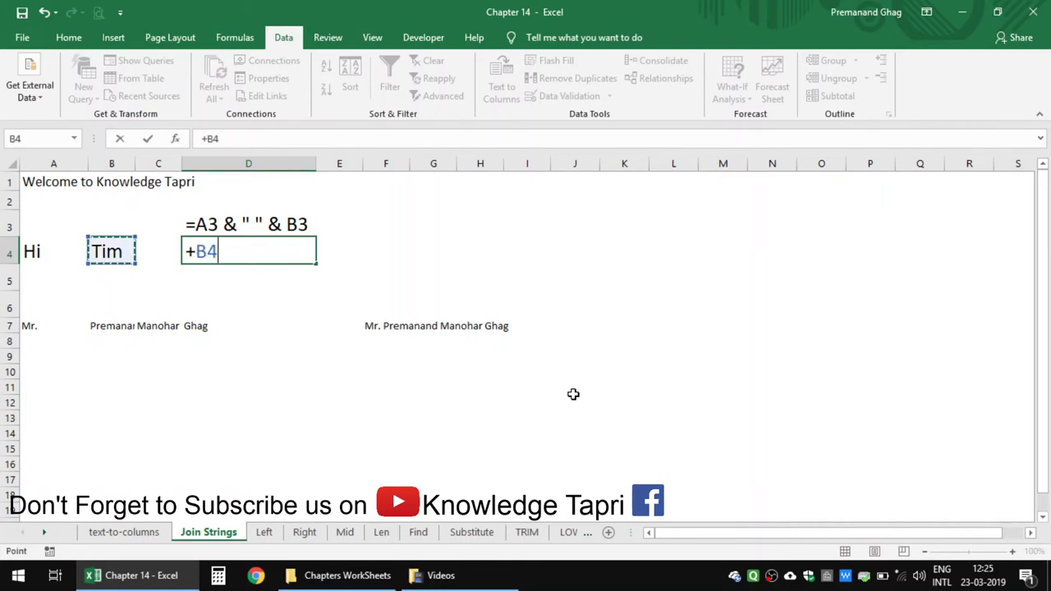
{"action": "key", "text": "Left"}
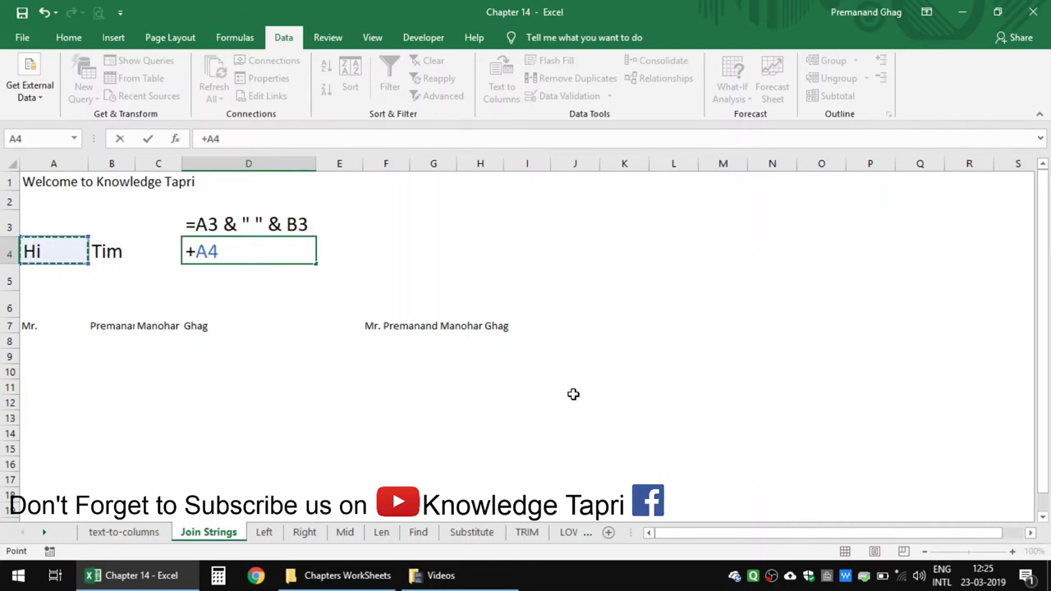
{"action": "type", "text": "& \" "}
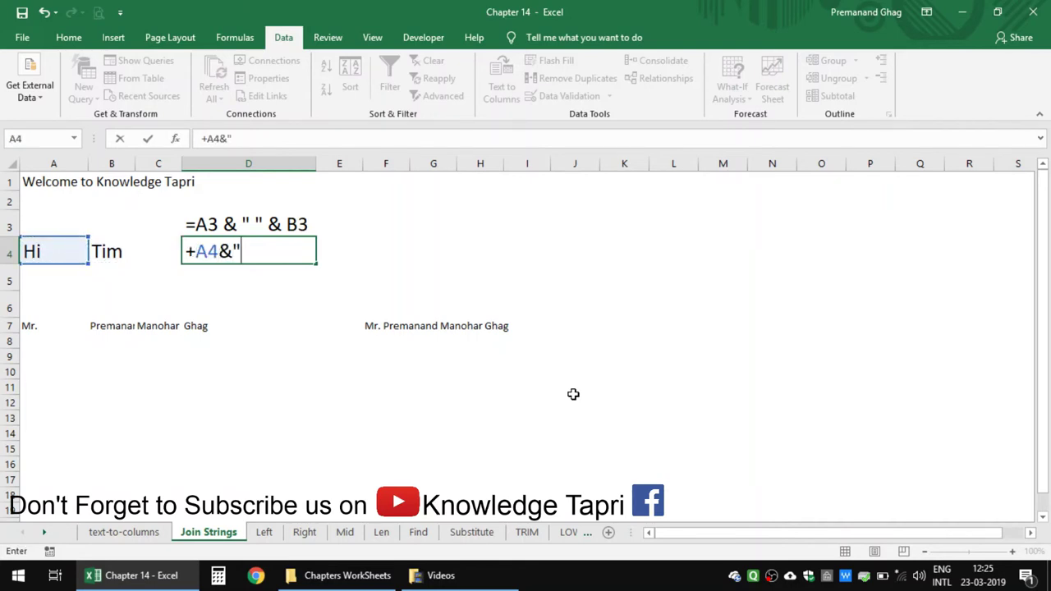
{"action": "type", "text": "\""}
{"action": "key", "text": "Left"}
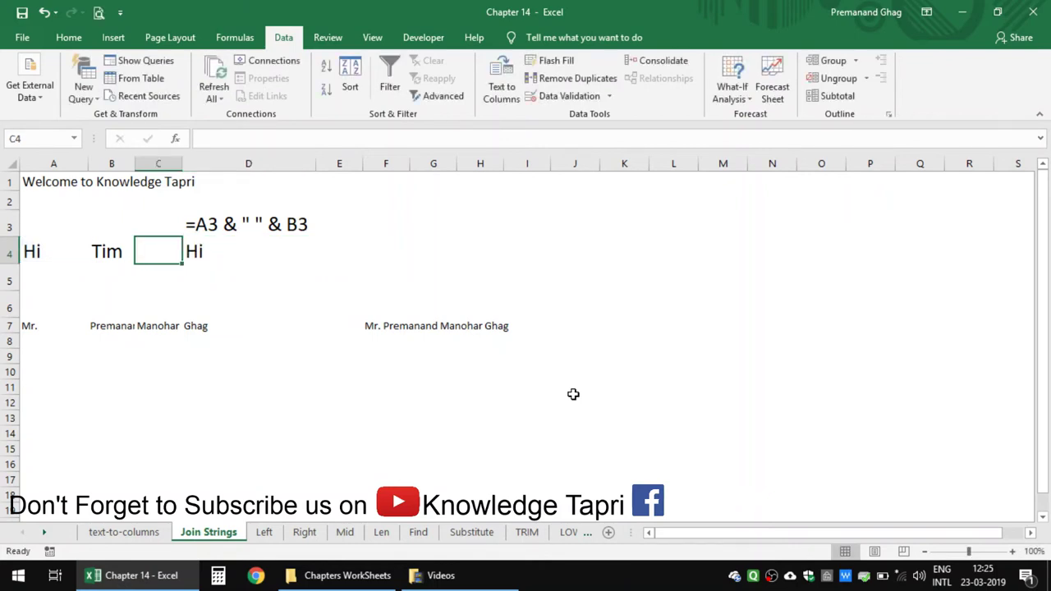
{"action": "key", "text": "Right"}
{"action": "key", "text": "F2"}
{"action": "key", "text": "Left"}
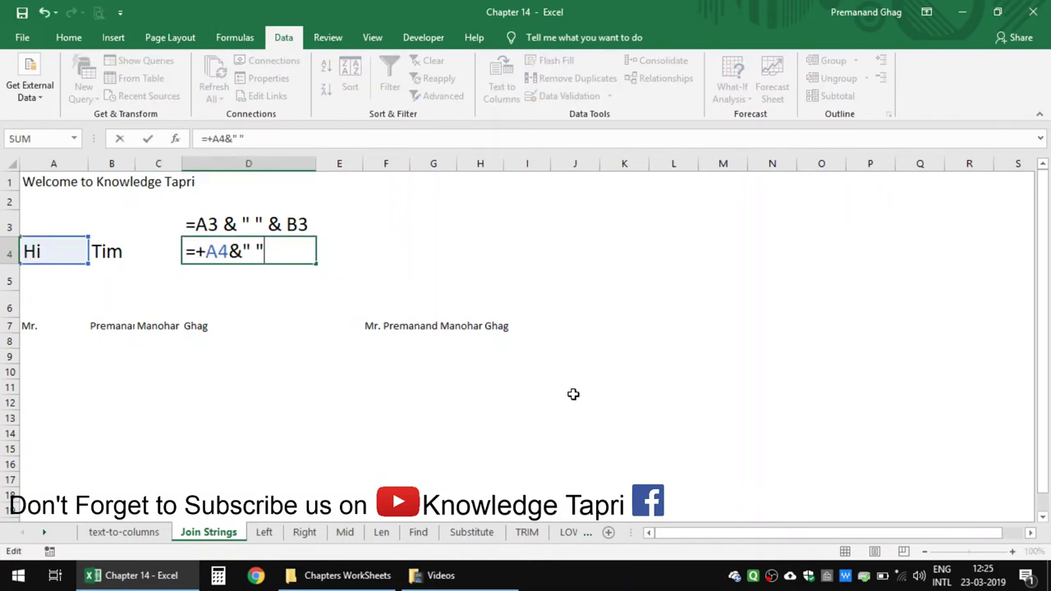
{"action": "type", "text": "&"}
{"action": "left_click", "coordinate": [137, 254]}
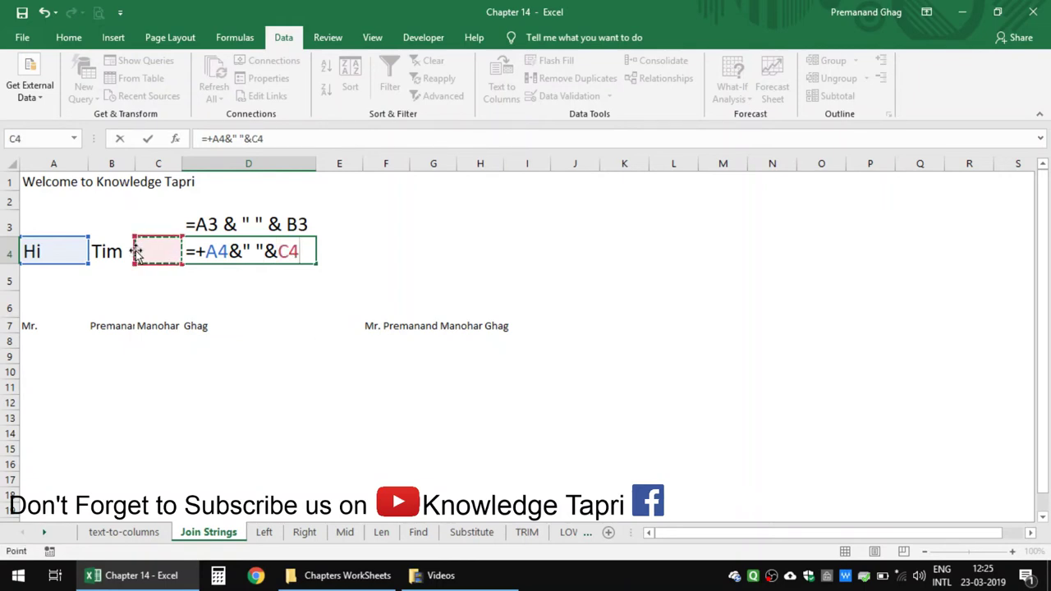
{"action": "left_click", "coordinate": [116, 251]}
{"action": "key", "text": "Return"}
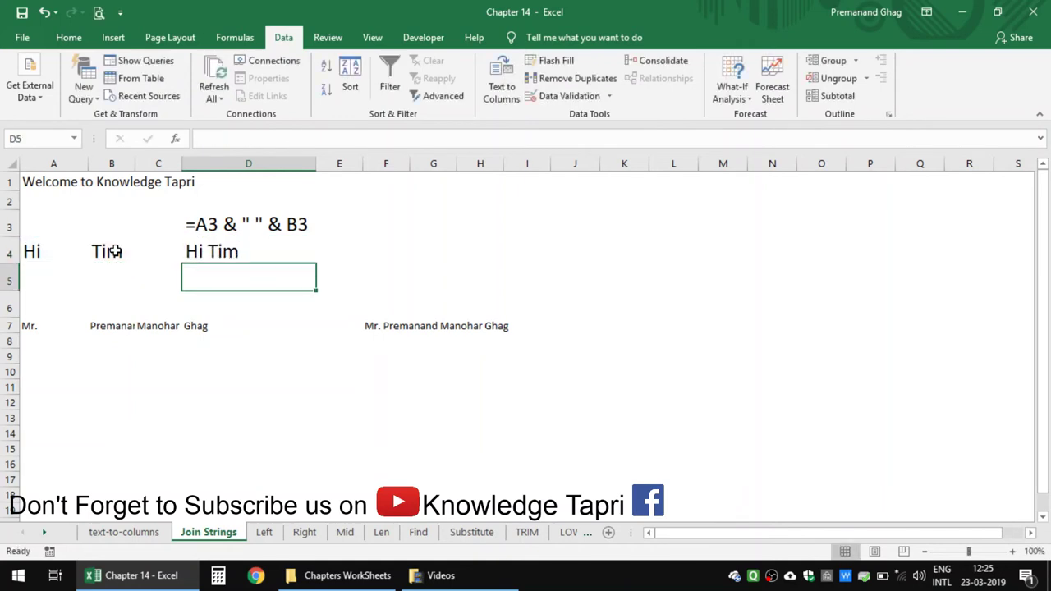
Return to D4 and toggle formula view with Ctrl+` to reveal the joining formulas
{"action": "key", "text": "Up"}
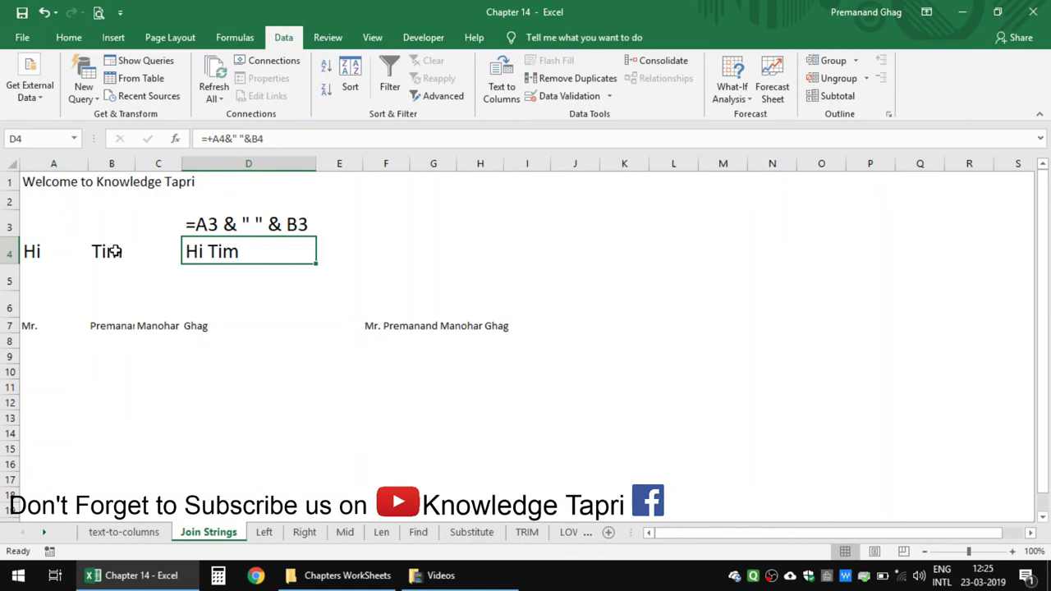
{"action": "key", "text": "ctrl+grave"}
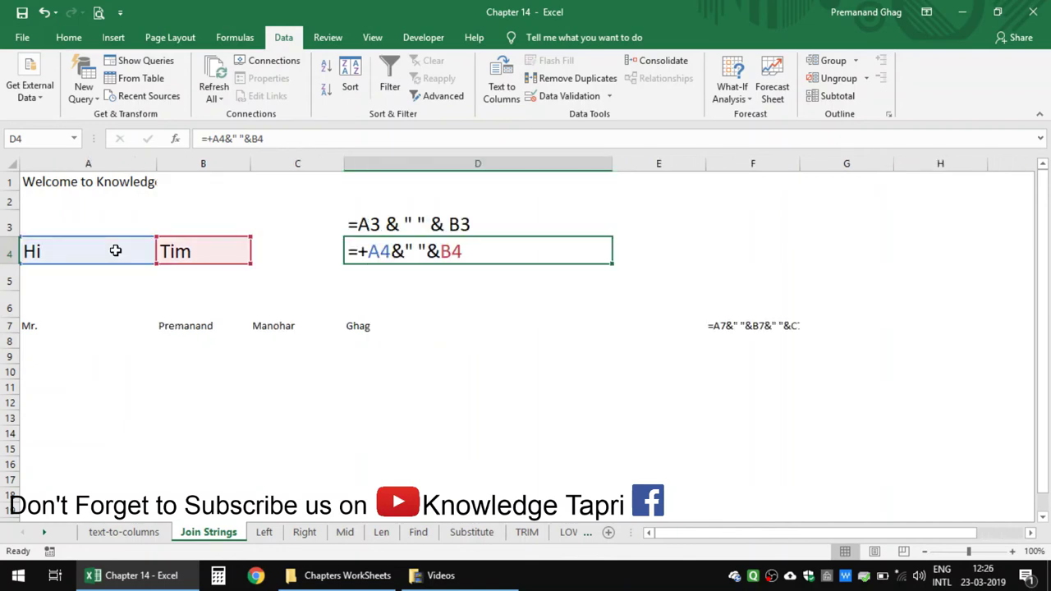